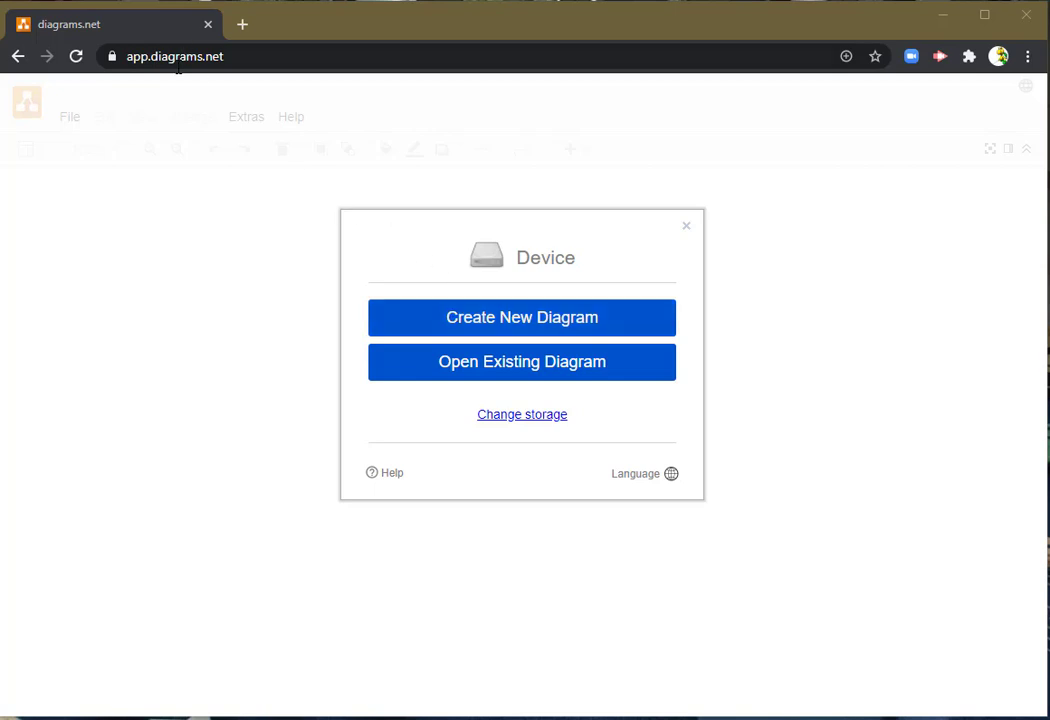
- Create a diagram from the Basic Entity Relationship Diagram template, then move its Customers table up and increase its height
click(531, 320)
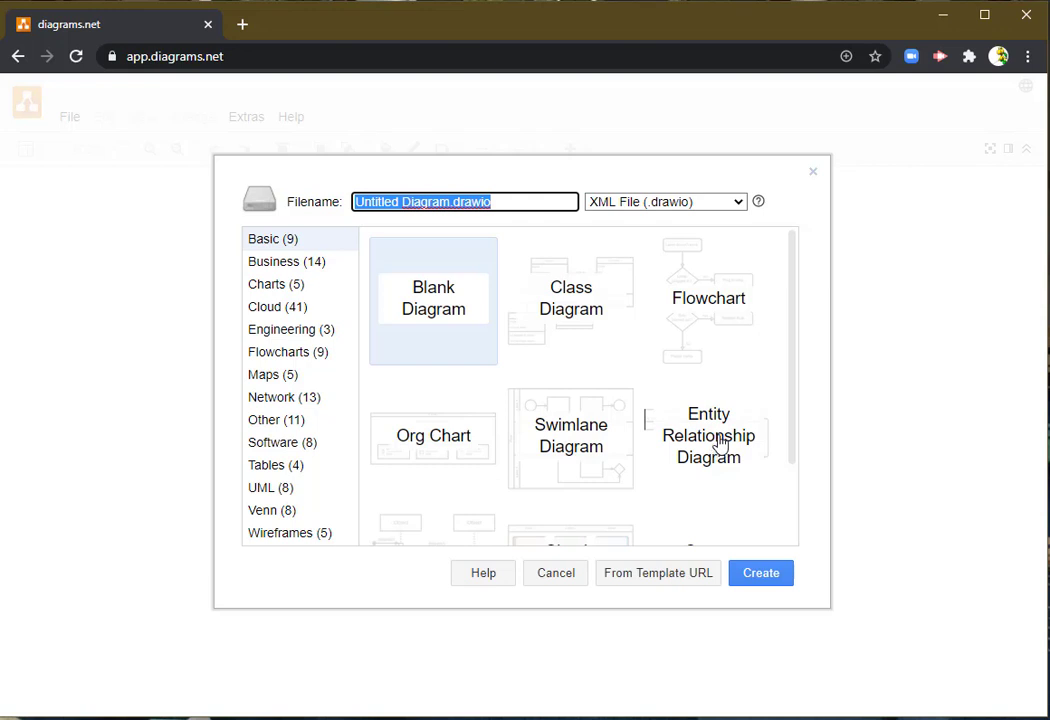
scroll(720, 444, down, 1)
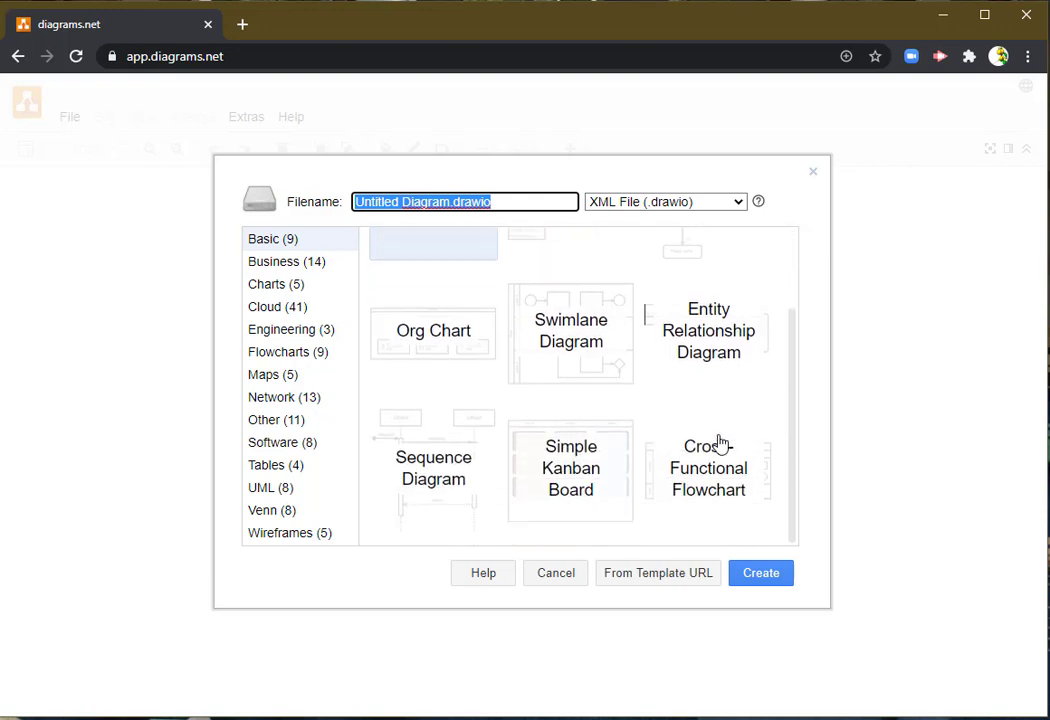
click(720, 348)
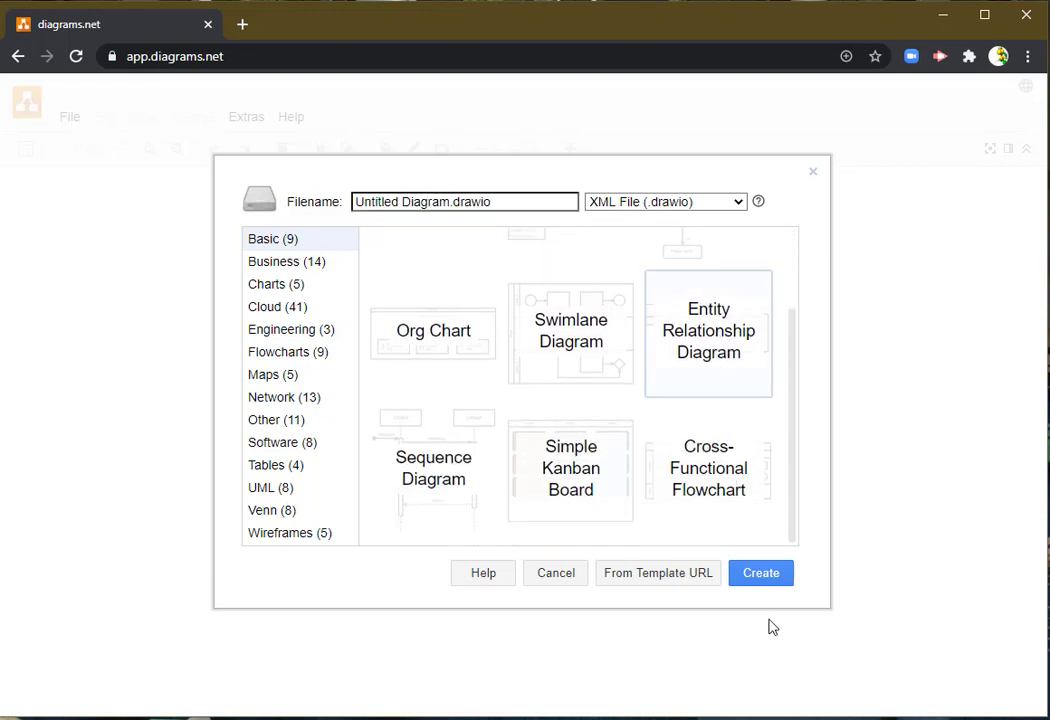
click(762, 575)
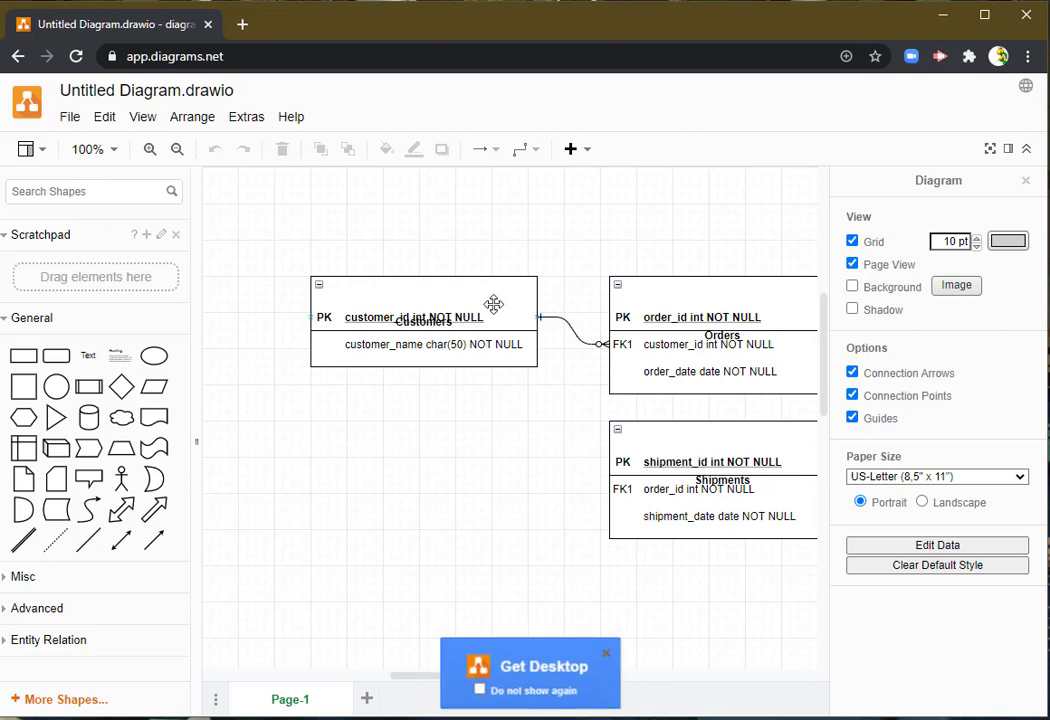
drag(491, 302, 432, 258)
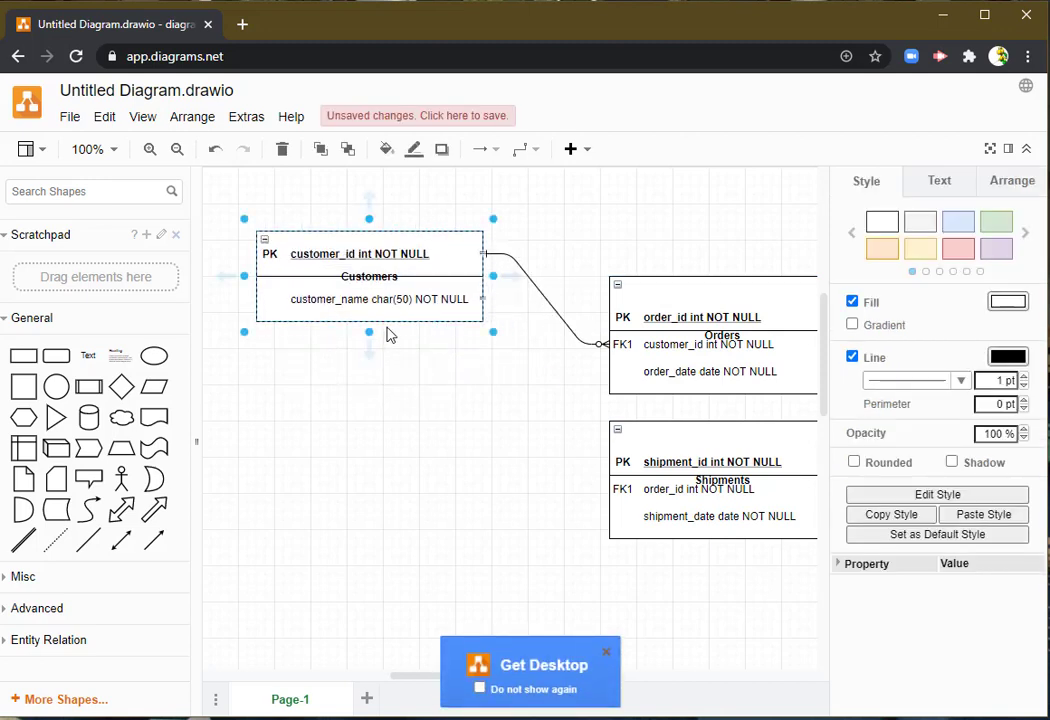
drag(369, 336, 369, 370)
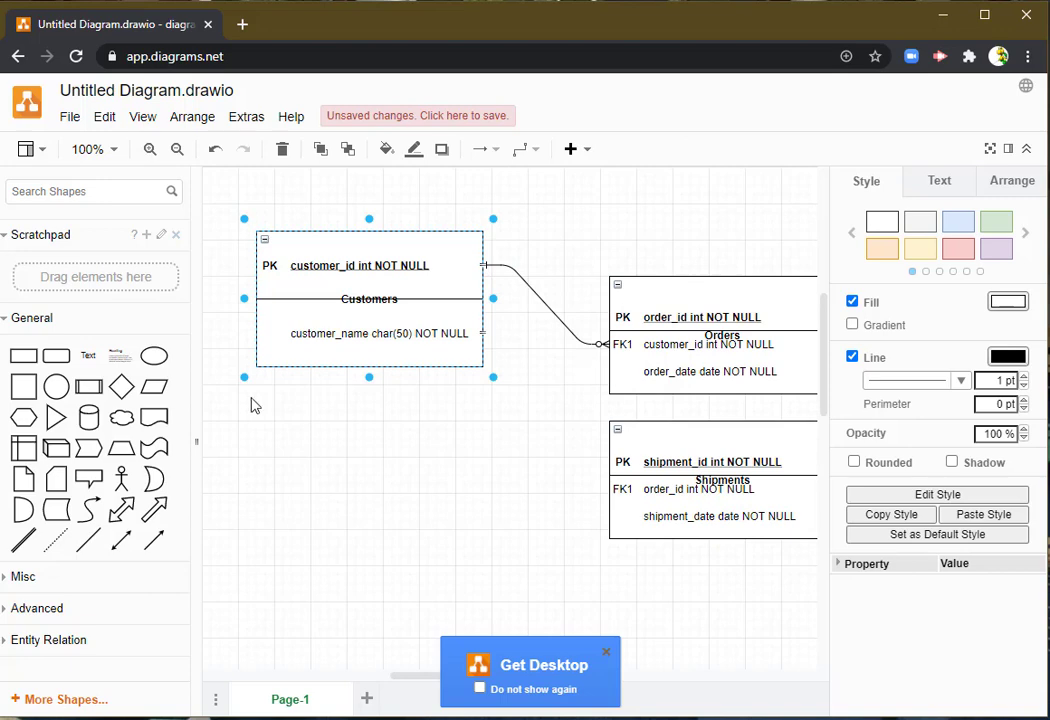
- Create another new diagram from the Blank Diagram template
click(70, 116)
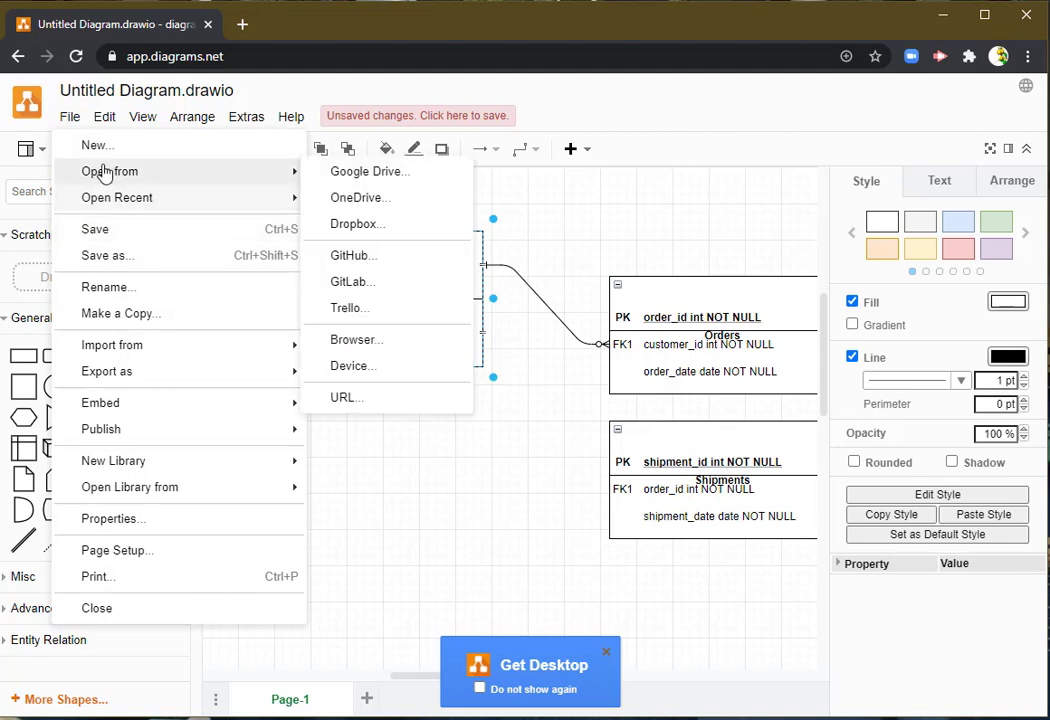
click(100, 145)
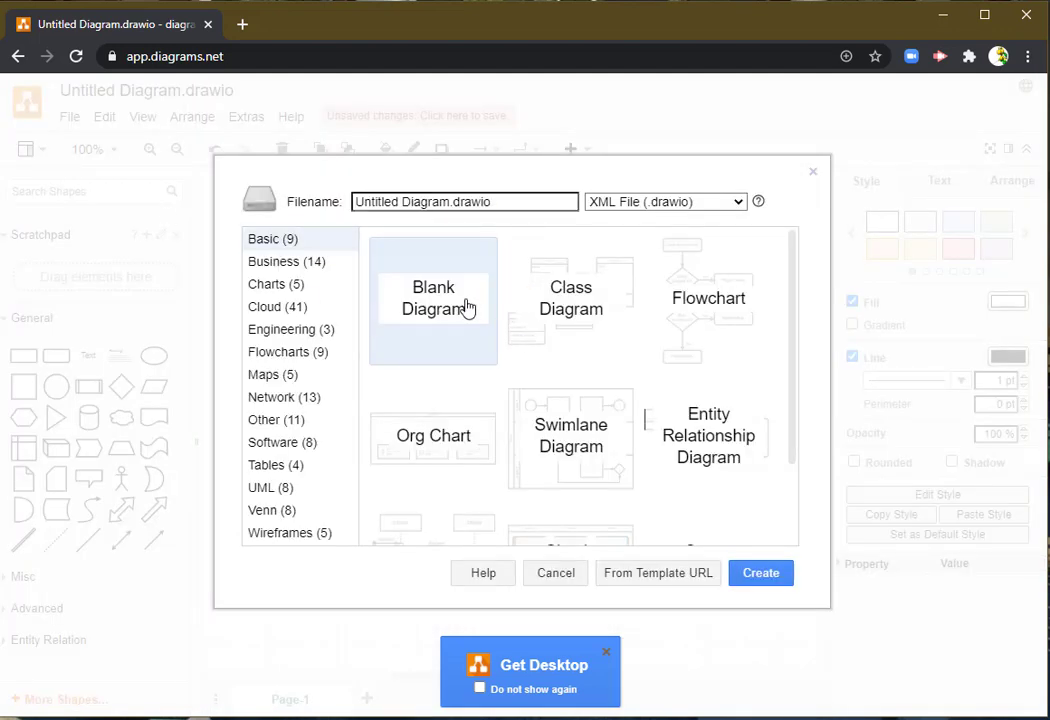
double_click(467, 308)
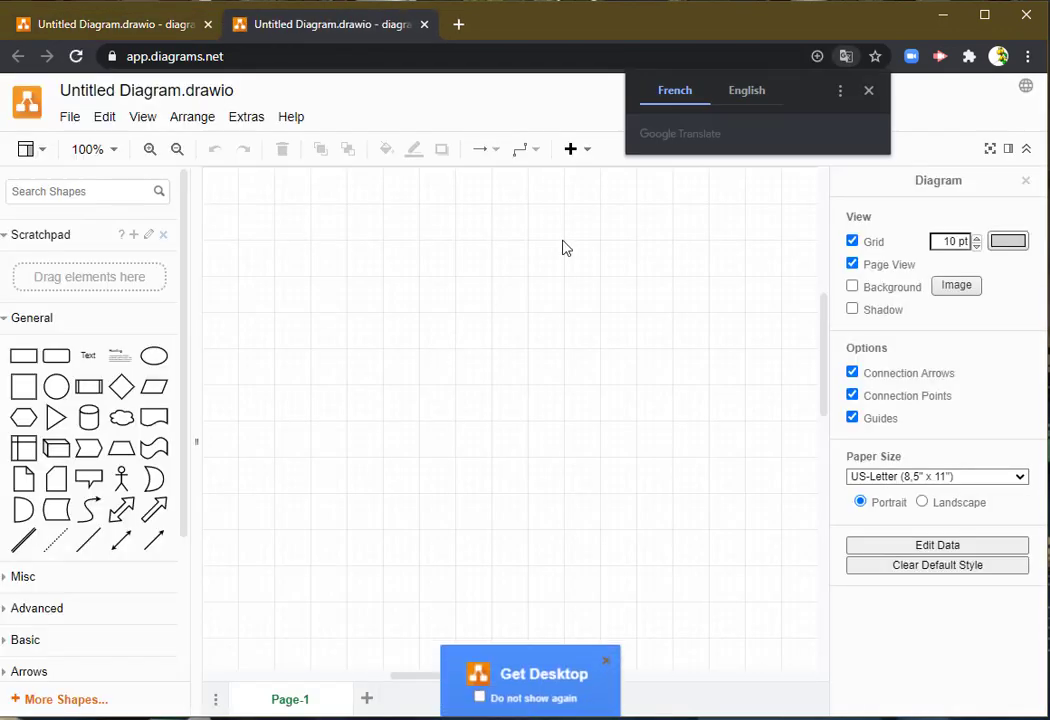
- Translate the page to English and dismiss the Get Desktop notice with Do not show again enabled
click(742, 96)
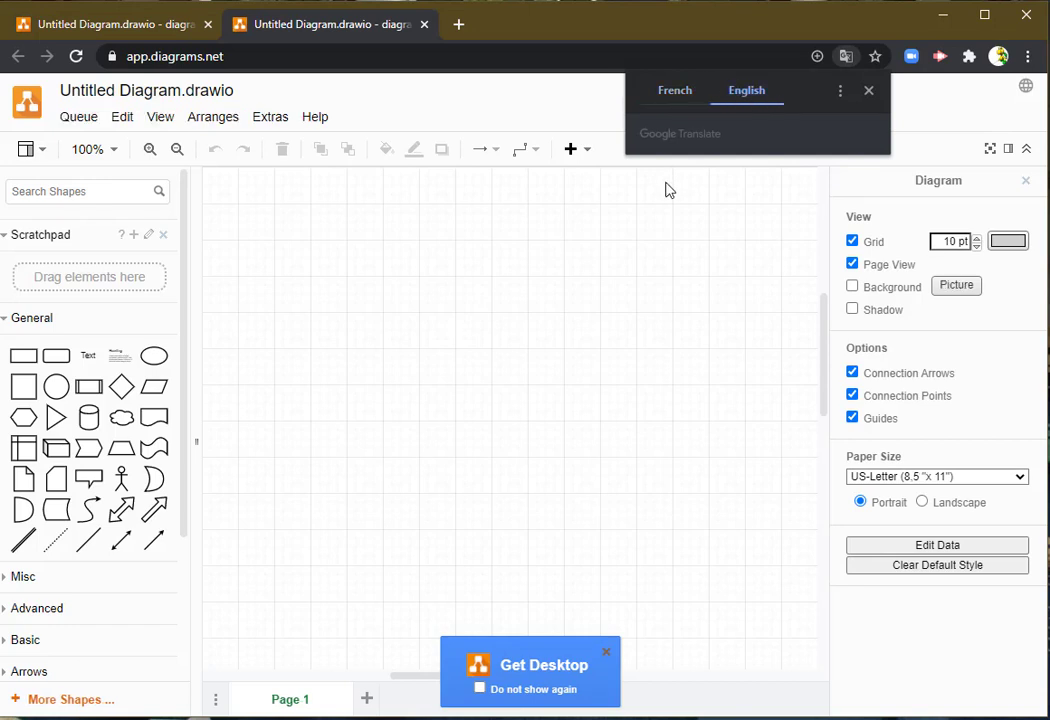
click(867, 92)
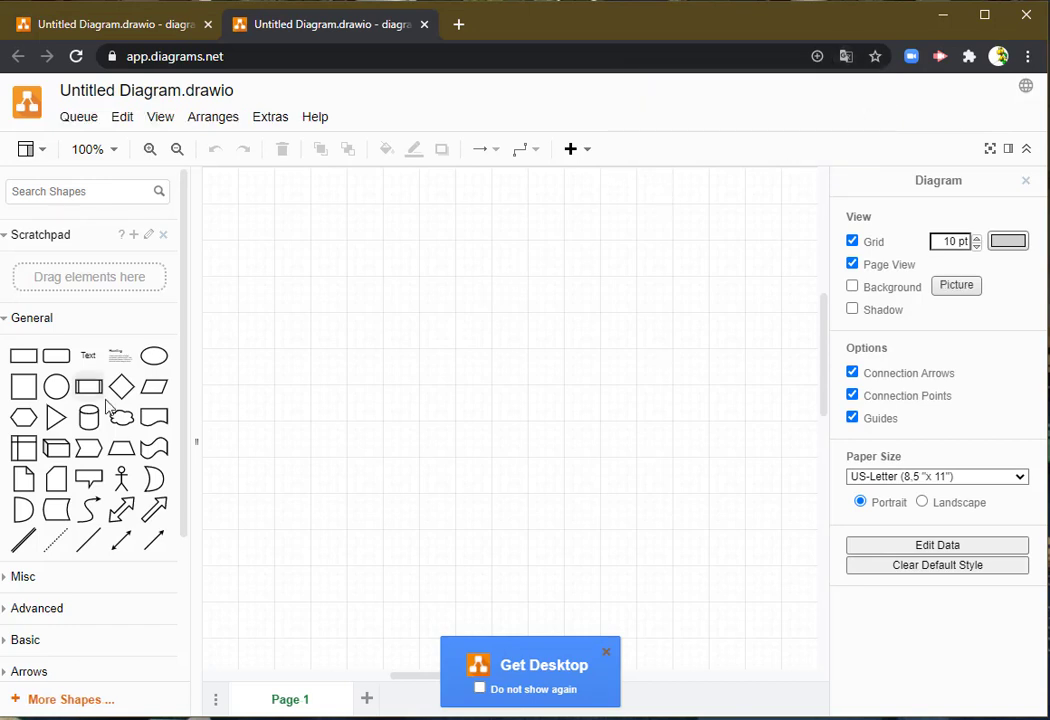
click(480, 688)
click(605, 652)
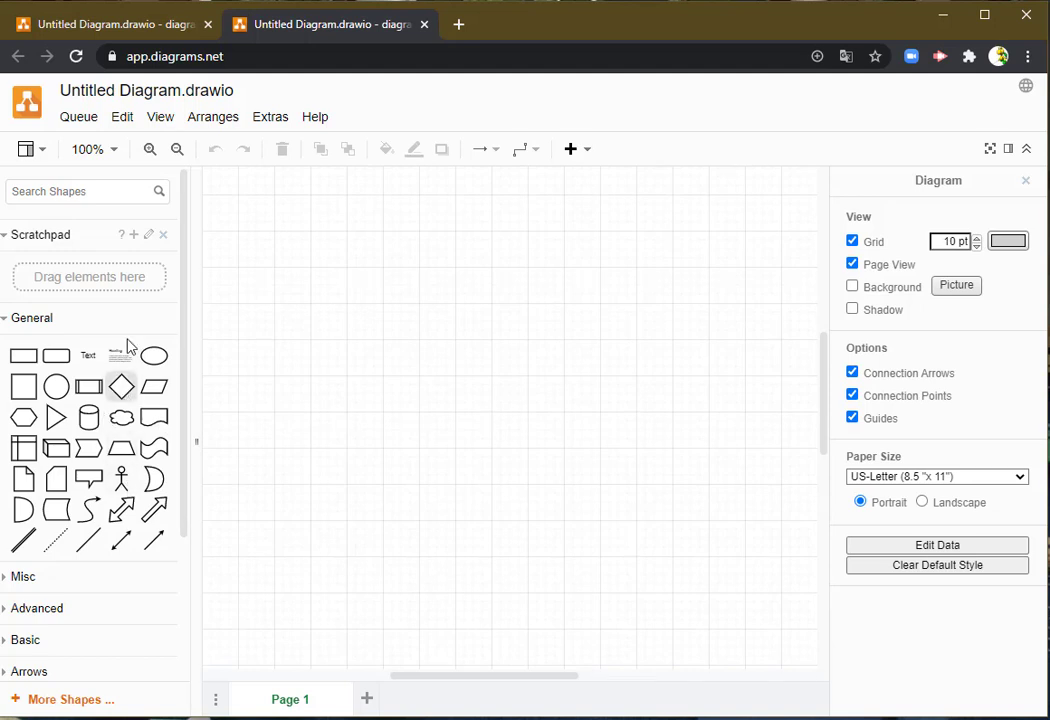
- Expand the Entity Relationship shape library and preview its table and entity shapes
mouse_move(22, 397)
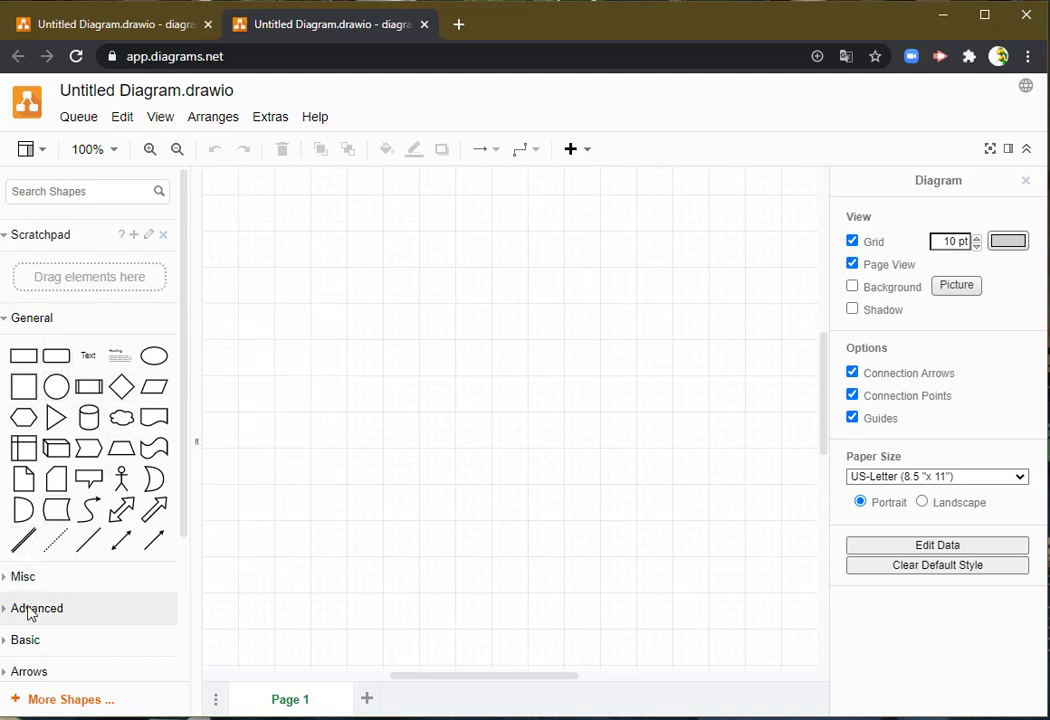
scroll(33, 609, down, 4)
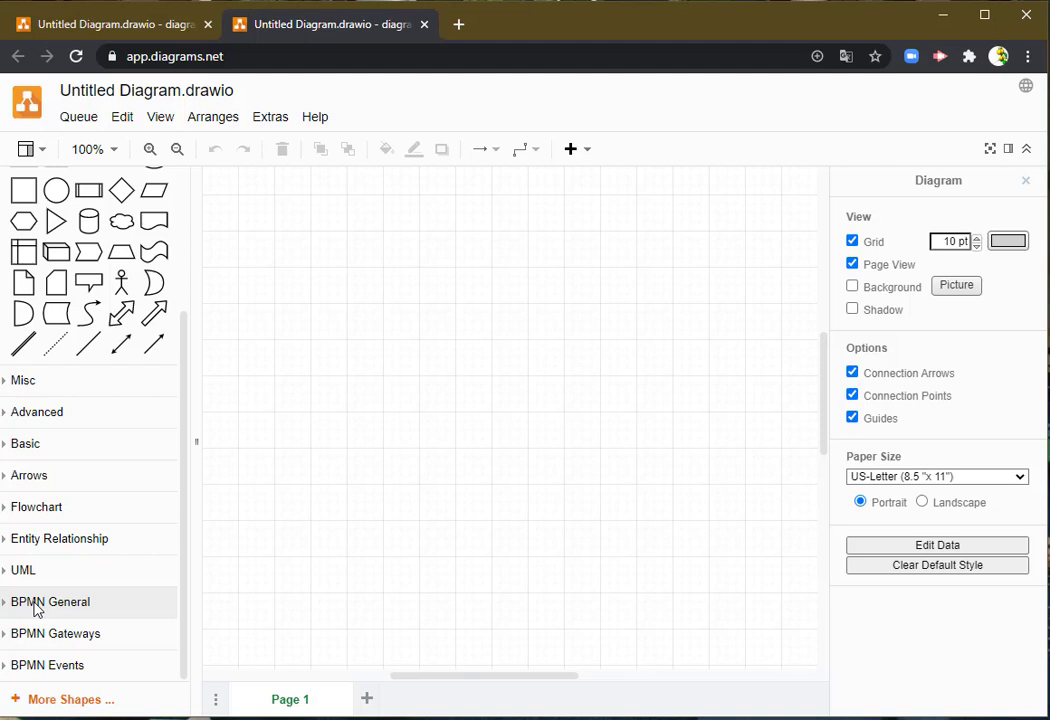
click(42, 545)
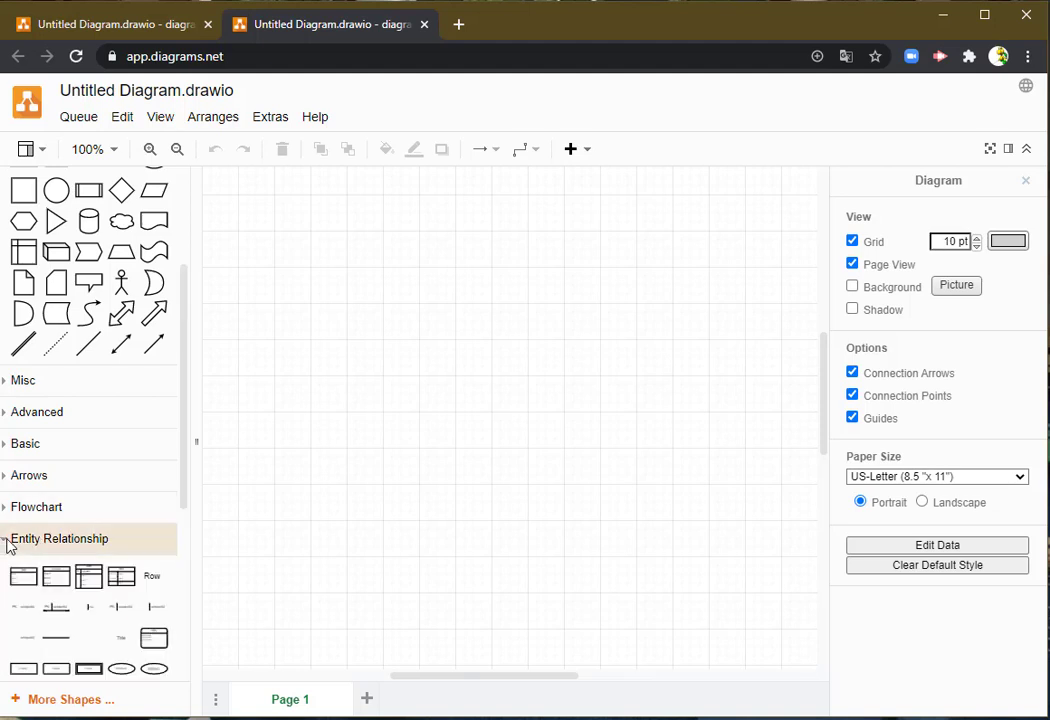
click(41, 544)
click(40, 544)
scroll(40, 544, down, 6)
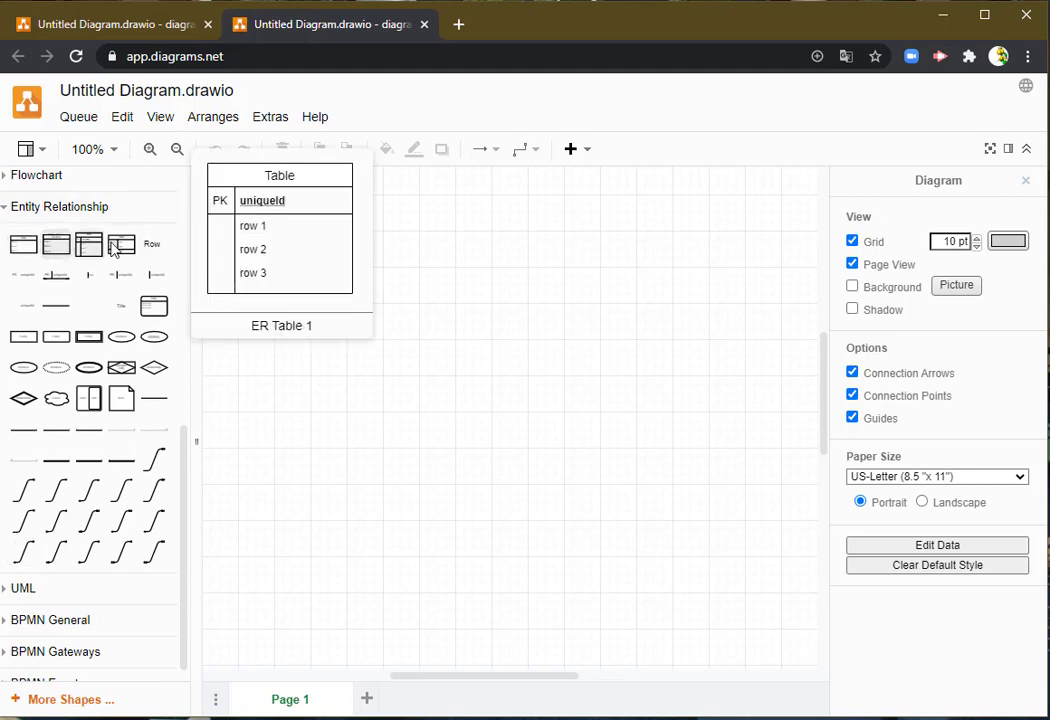
mouse_move(117, 250)
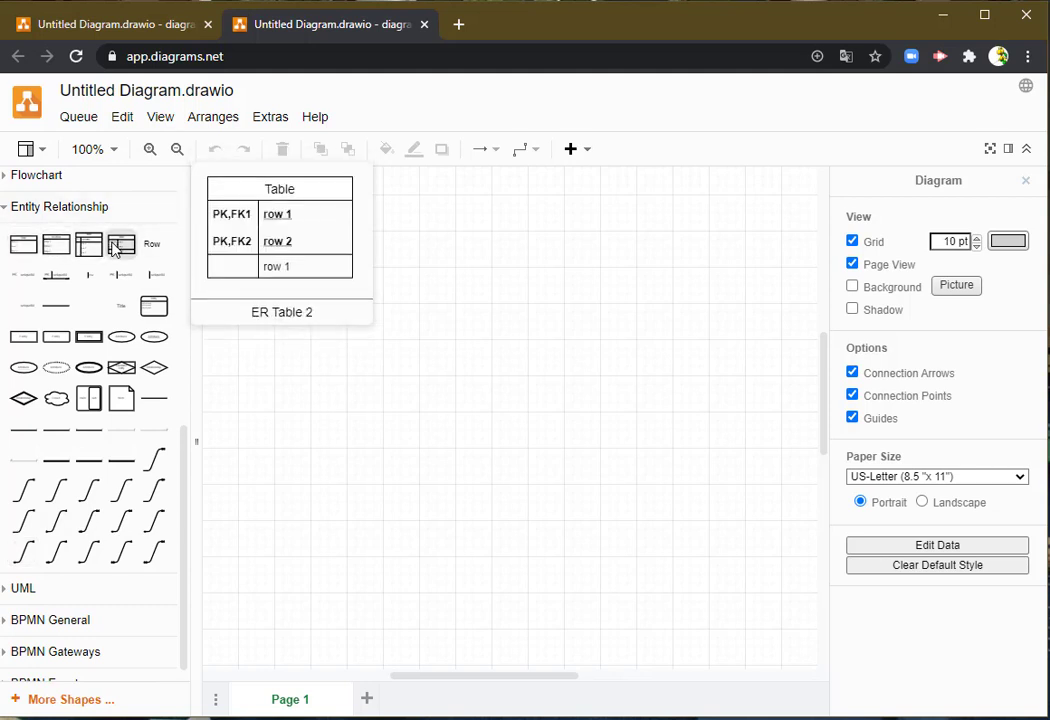
mouse_move(40, 346)
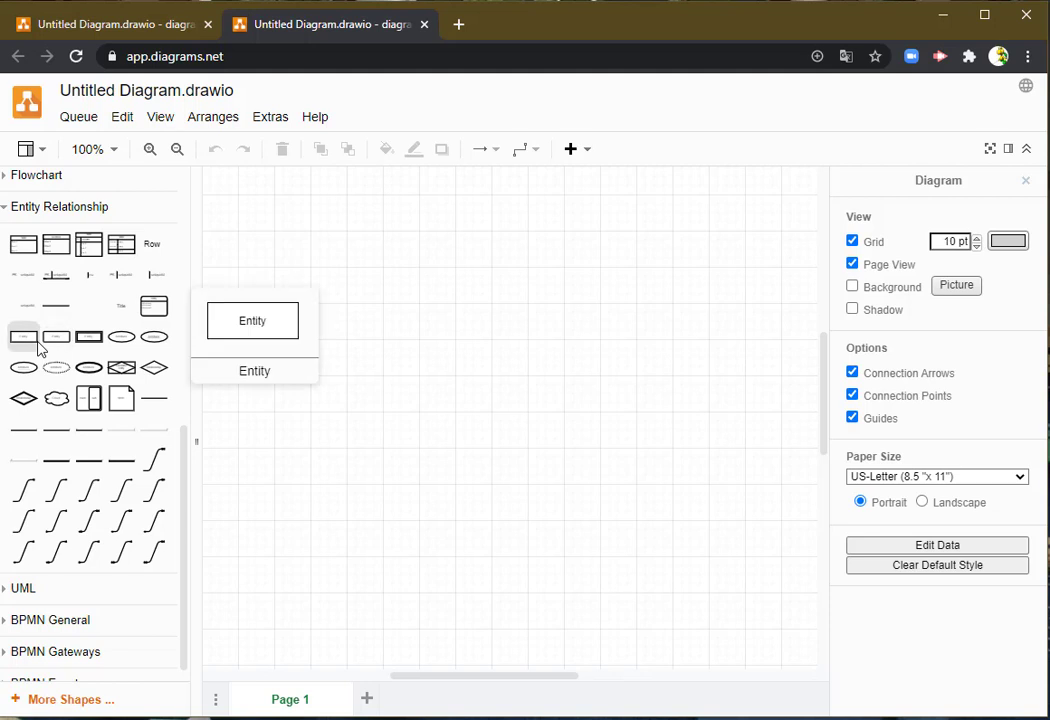
- Place an Entity shape near the upper left of the canvas and label it Rep
drag(28, 346, 288, 231)
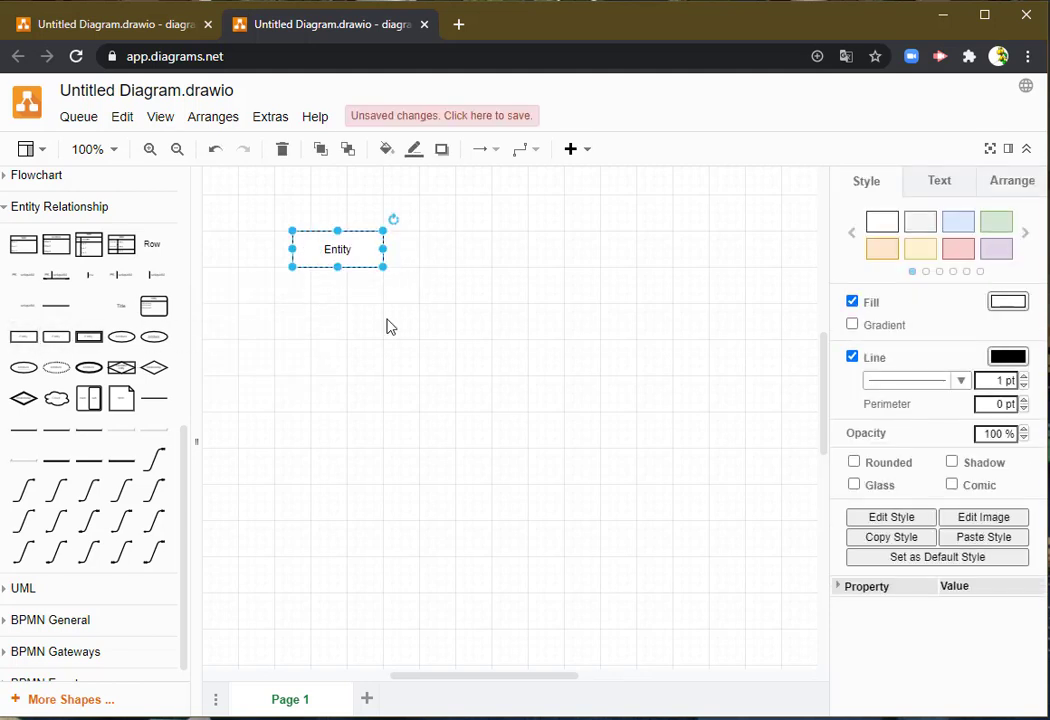
double_click(338, 251)
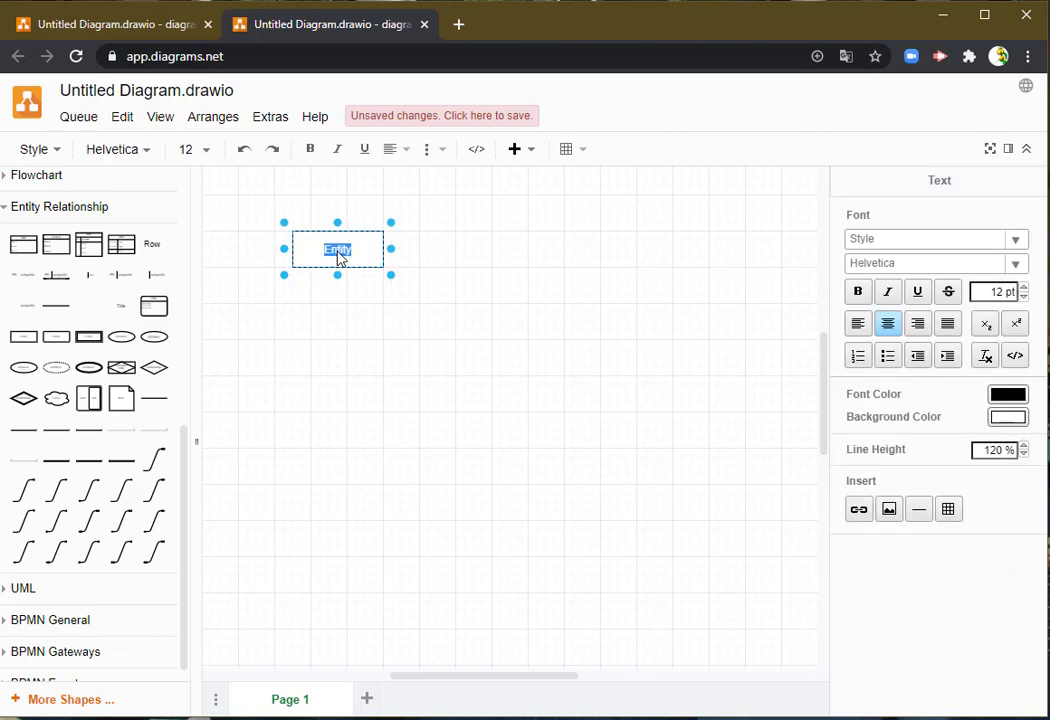
text(Rep)
click(316, 354)
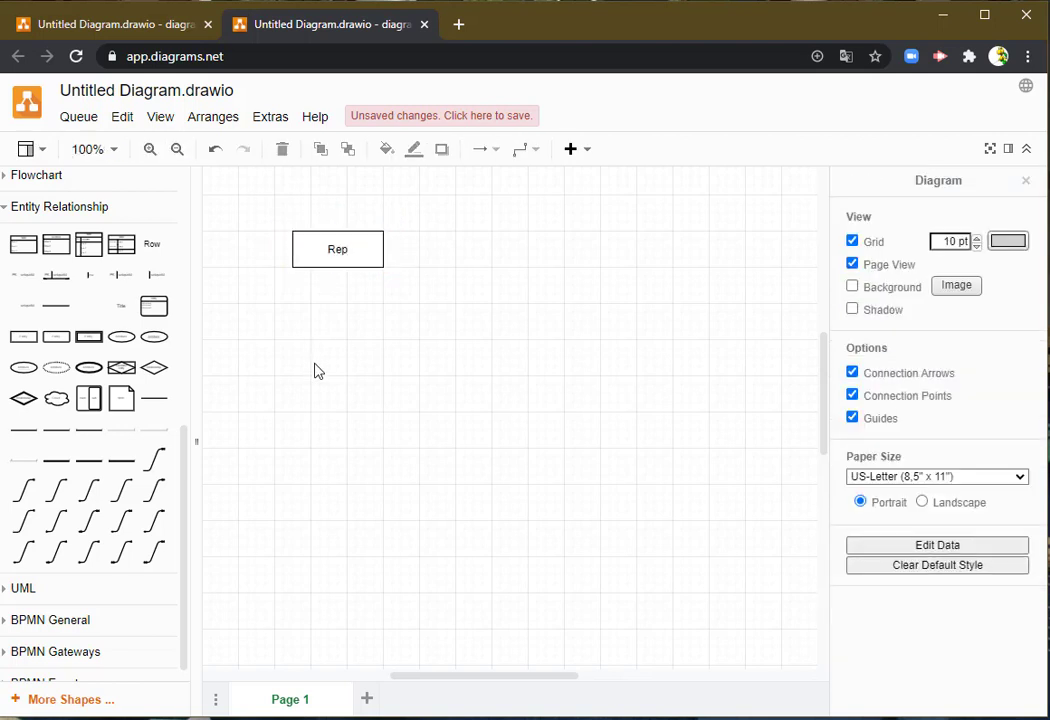
- Add a second Entity shape directly below Rep and label it Customer
drag(12, 340, 292, 318)
double_click(335, 321)
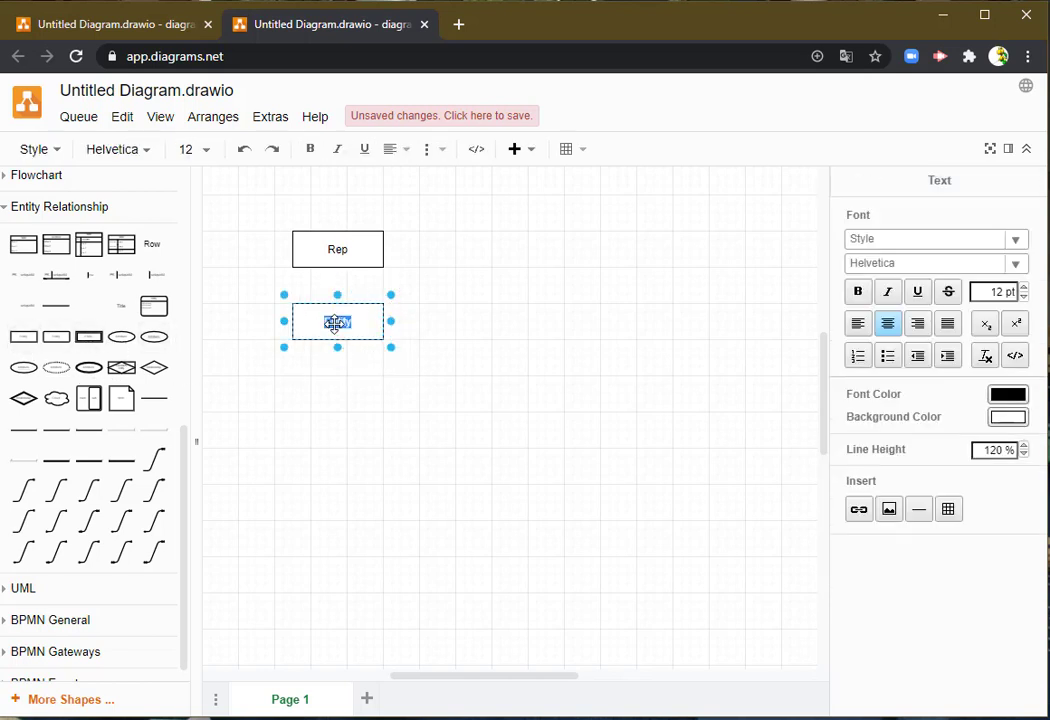
text(Customer)
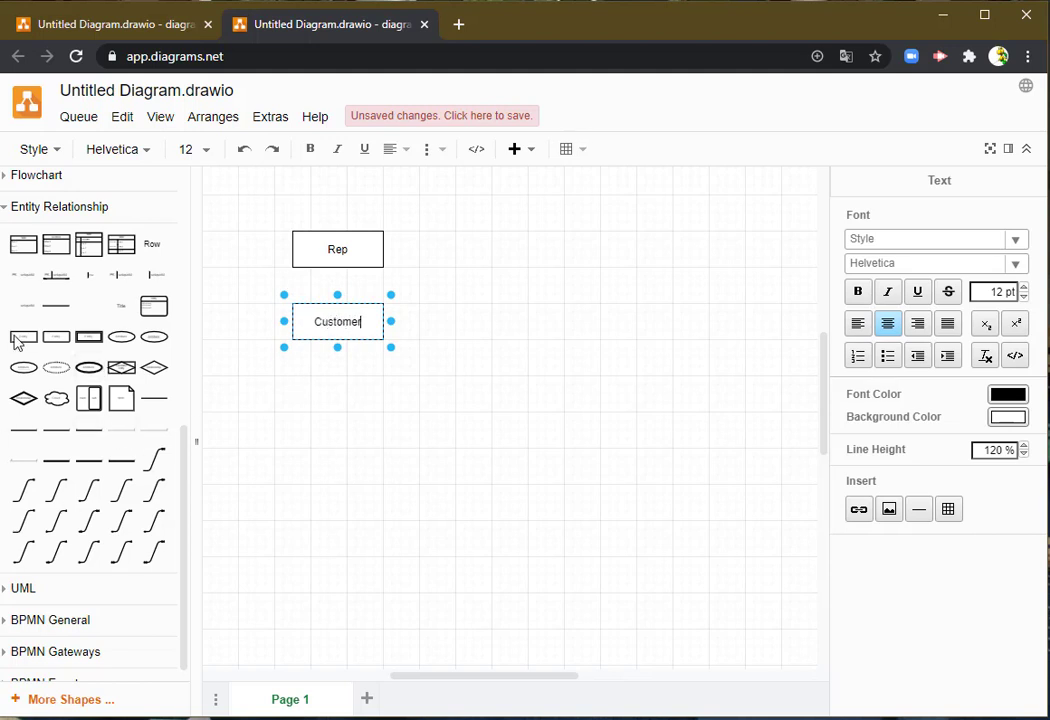
- Add an Entity labelled Orders well below Customer, and move Customer and Rep into an evenly spaced column above it
drag(17, 342, 286, 415)
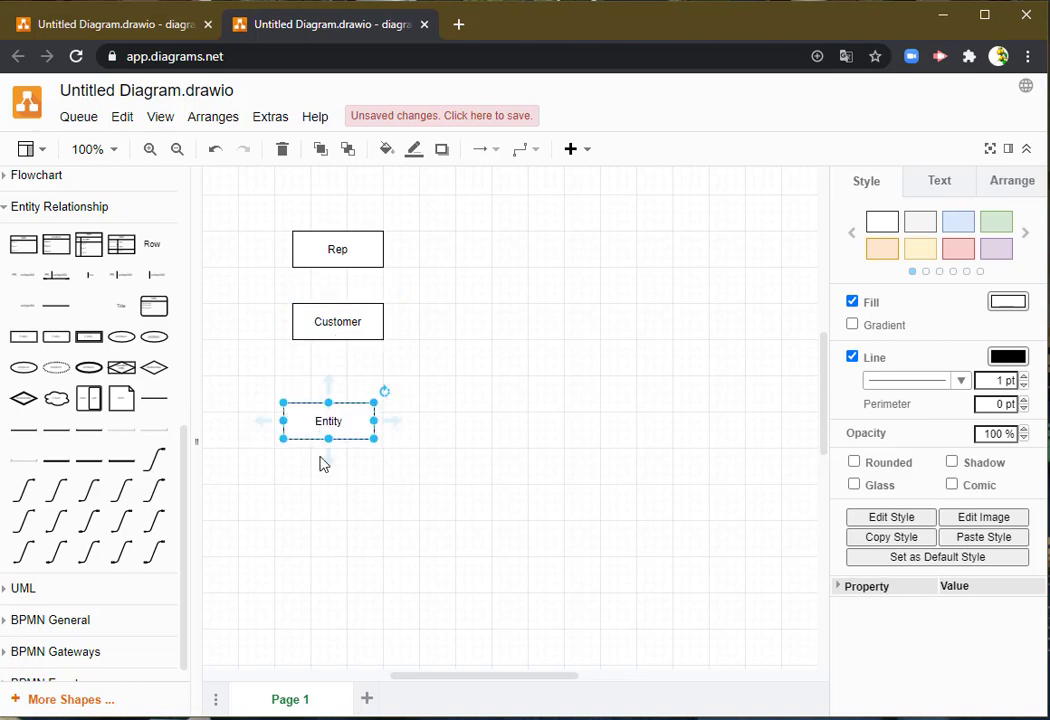
drag(352, 424, 336, 563)
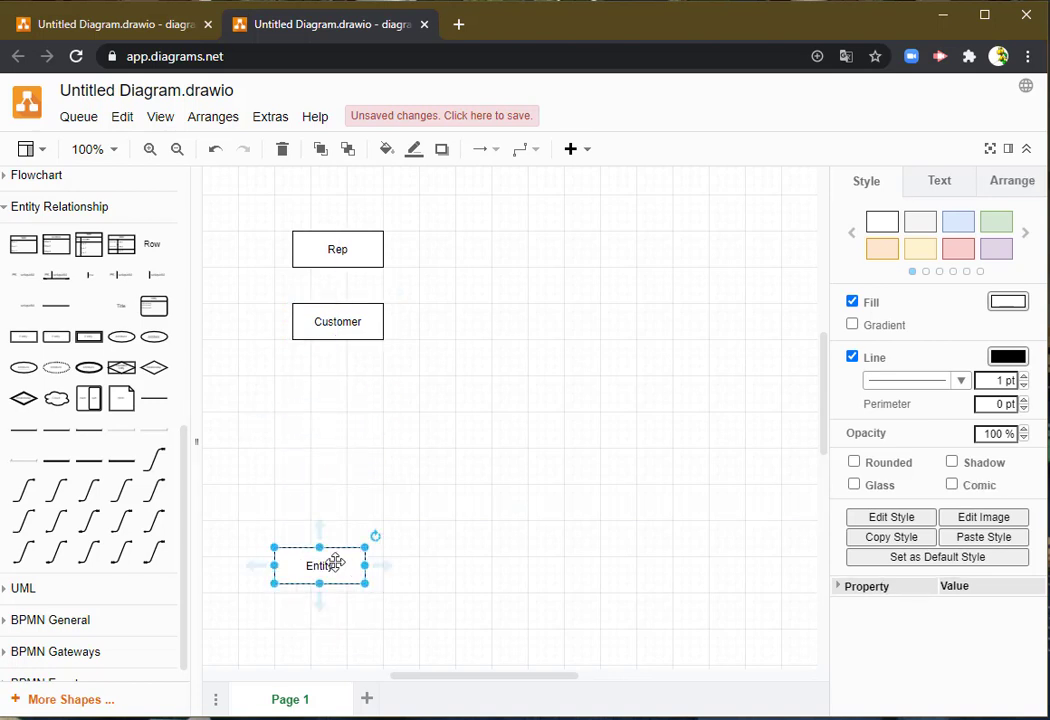
double_click(321, 570)
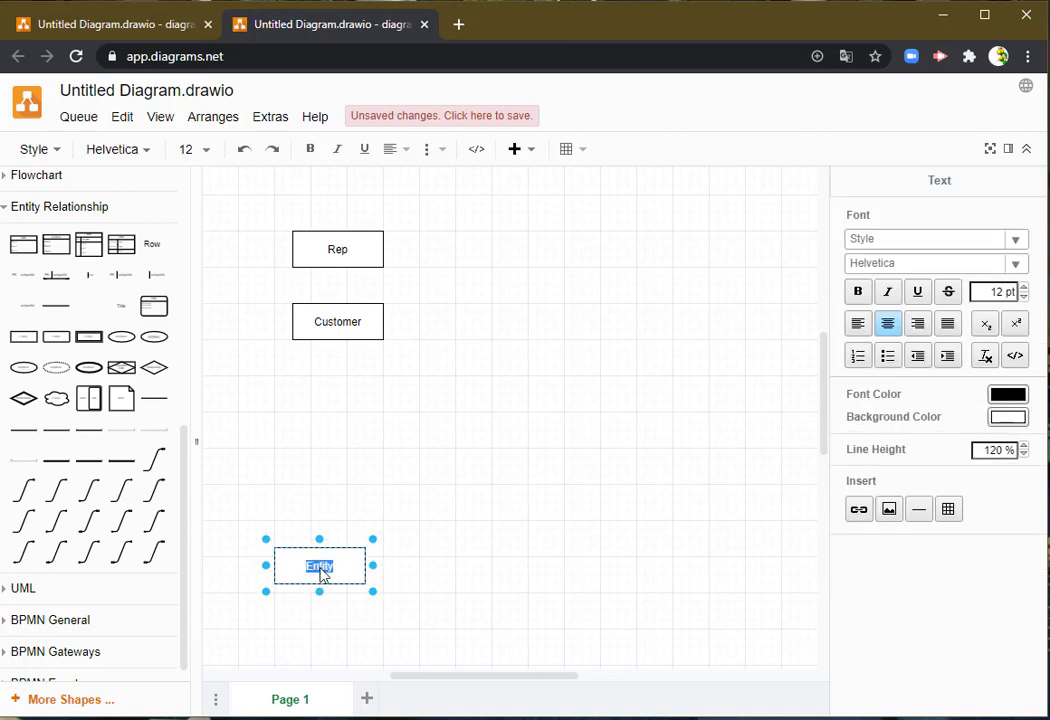
text(Orders)
drag(321, 337, 313, 433)
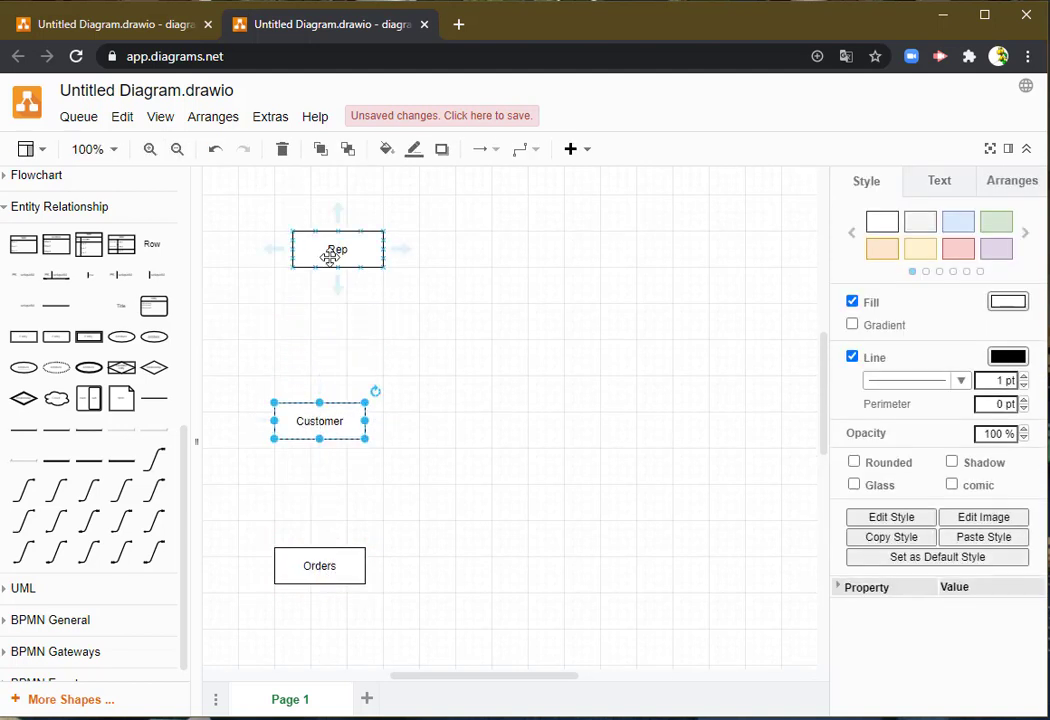
drag(330, 248, 309, 287)
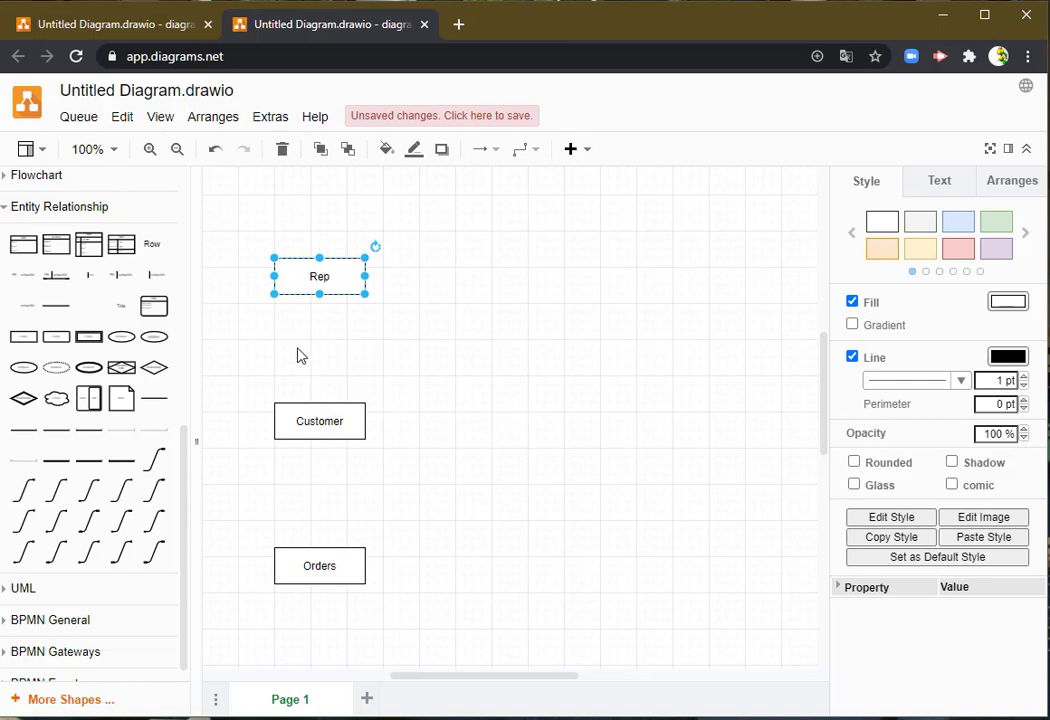
- Connect the bottom of Rep to the top of Customer with a Many connector, the many end at Customer
mouse_move(47, 490)
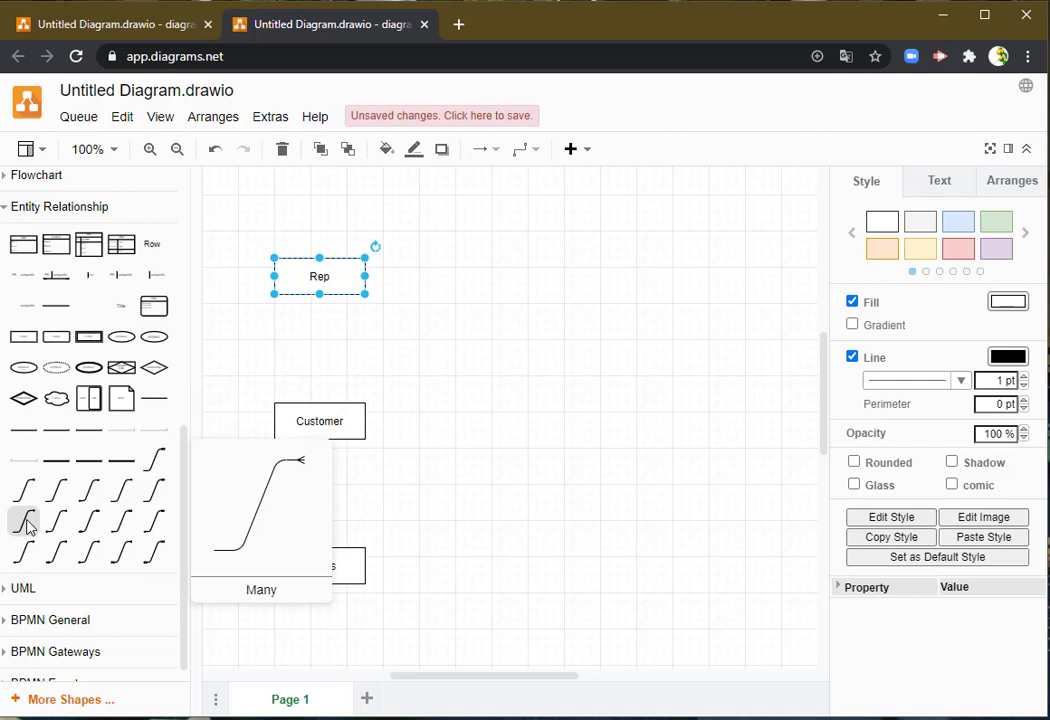
drag(27, 527, 429, 331)
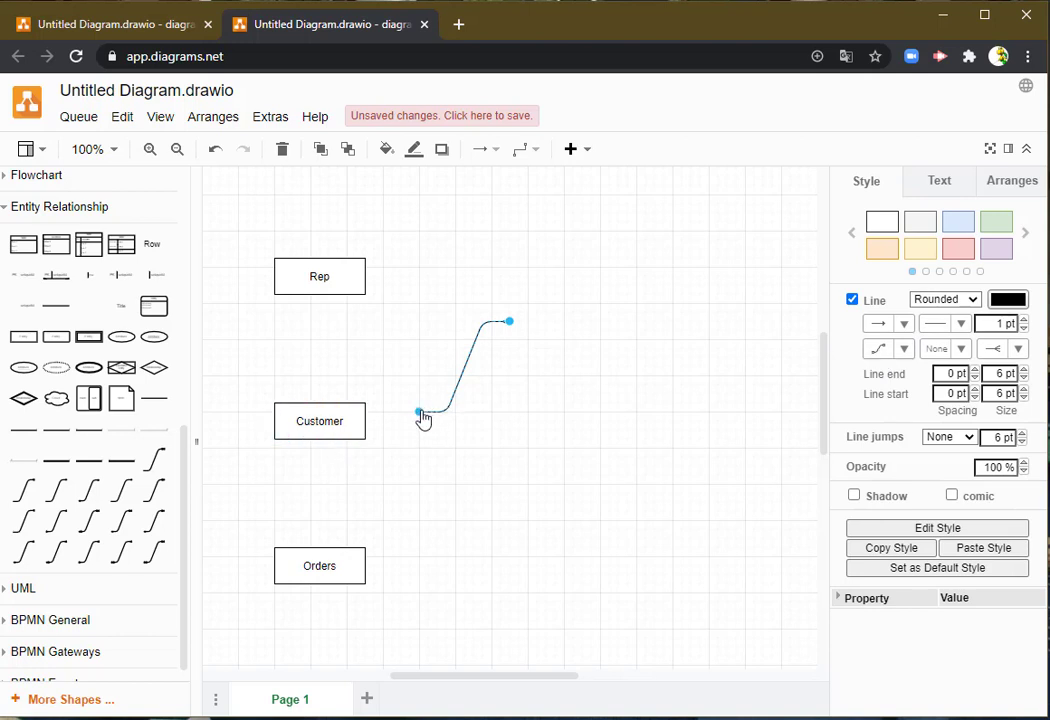
drag(420, 413, 318, 294)
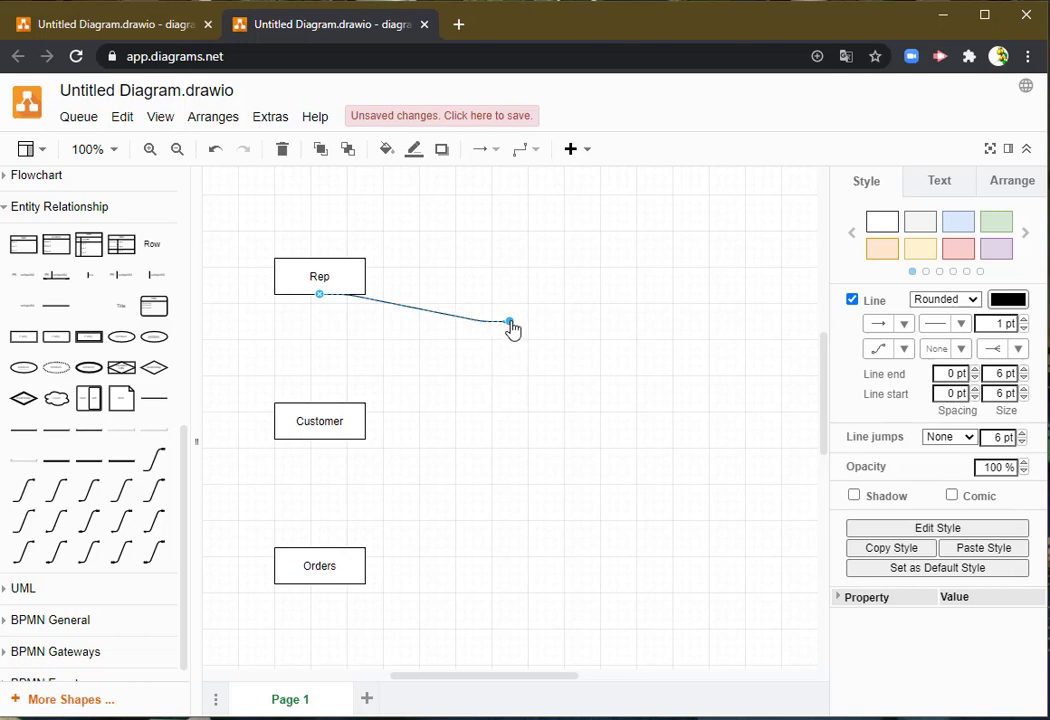
drag(510, 324, 318, 403)
click(423, 433)
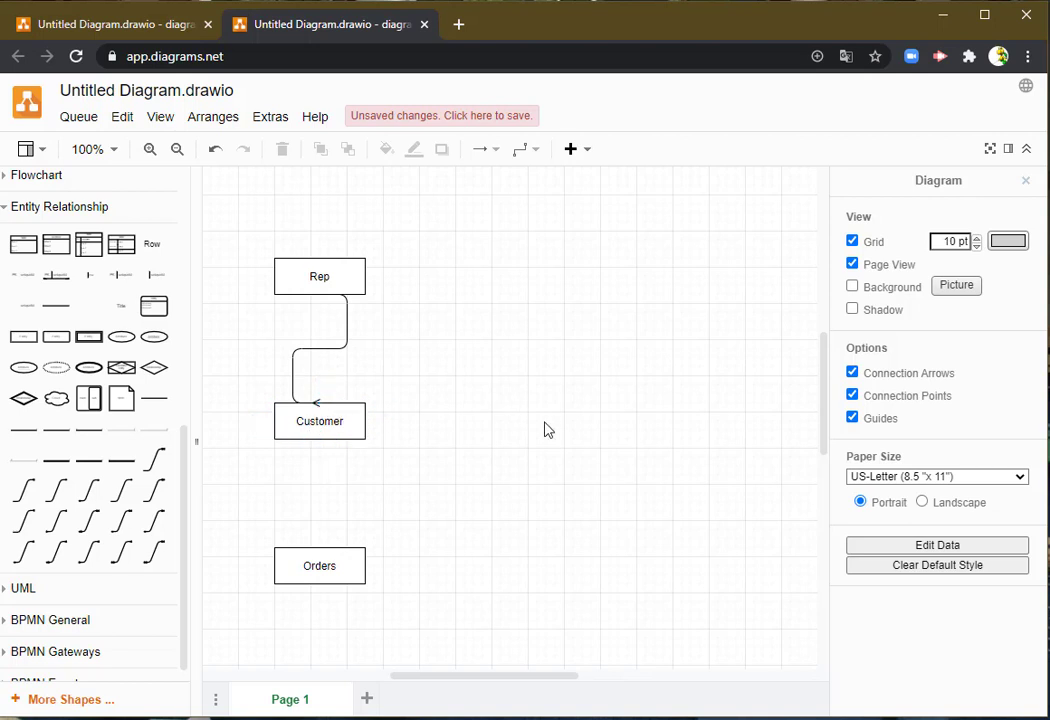
- Change the connector between Rep and Customer to a Straight line
click(328, 350)
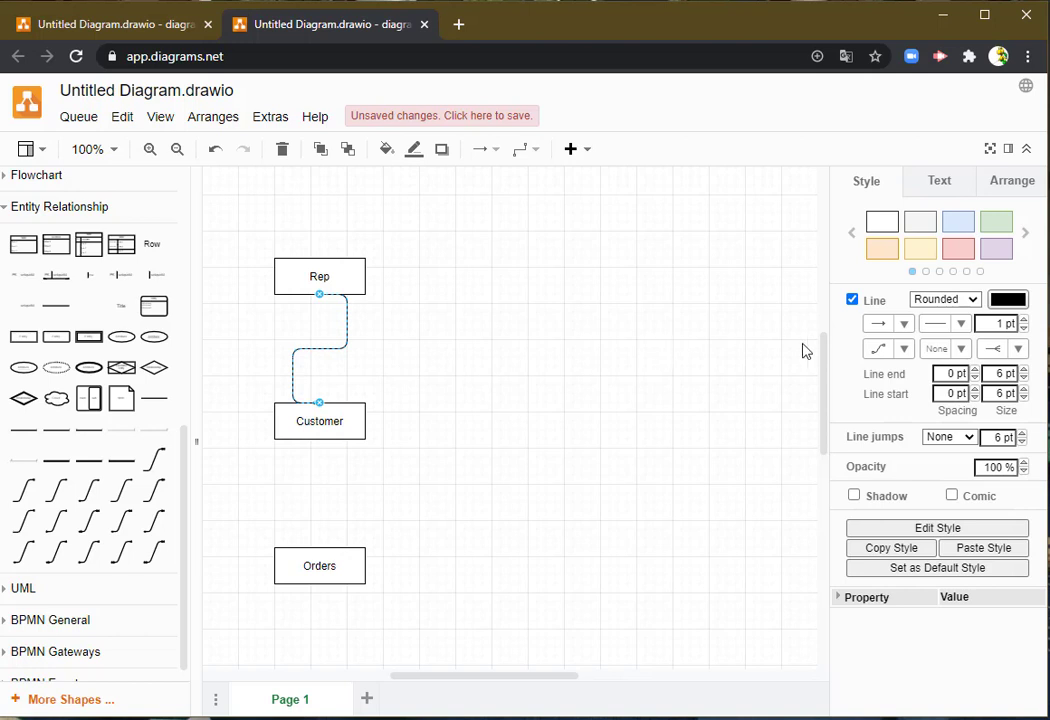
click(899, 347)
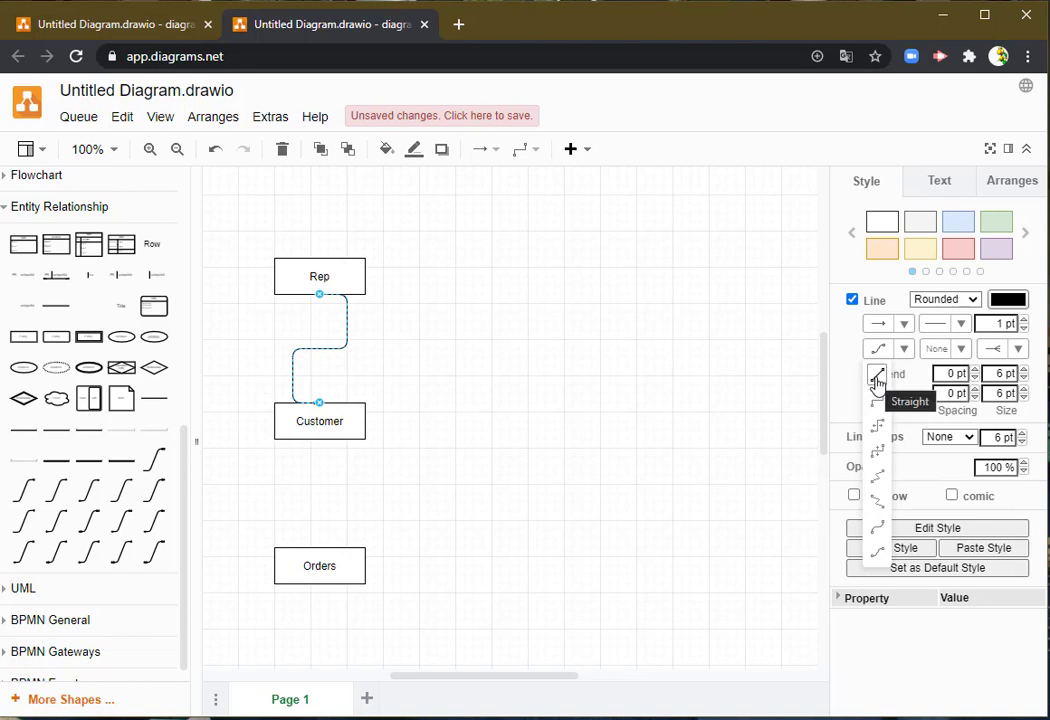
click(877, 375)
click(614, 387)
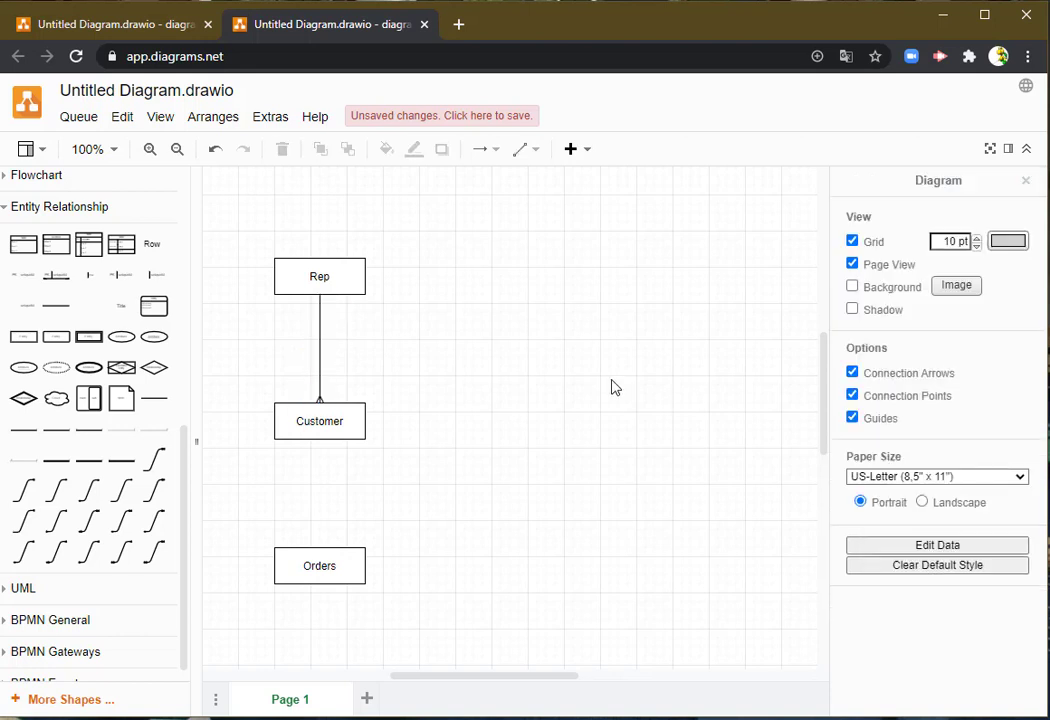
- Connect the bottom of Customer to the top of Orders with a straight Many connector, the many end at Orders
click(339, 280)
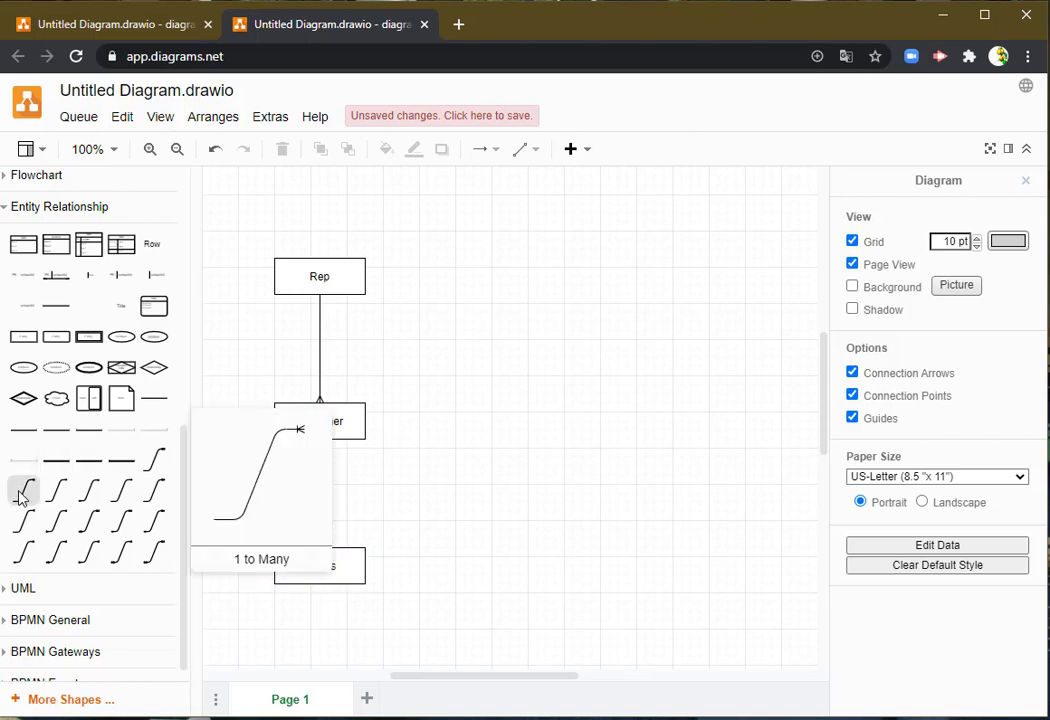
drag(20, 517, 325, 466)
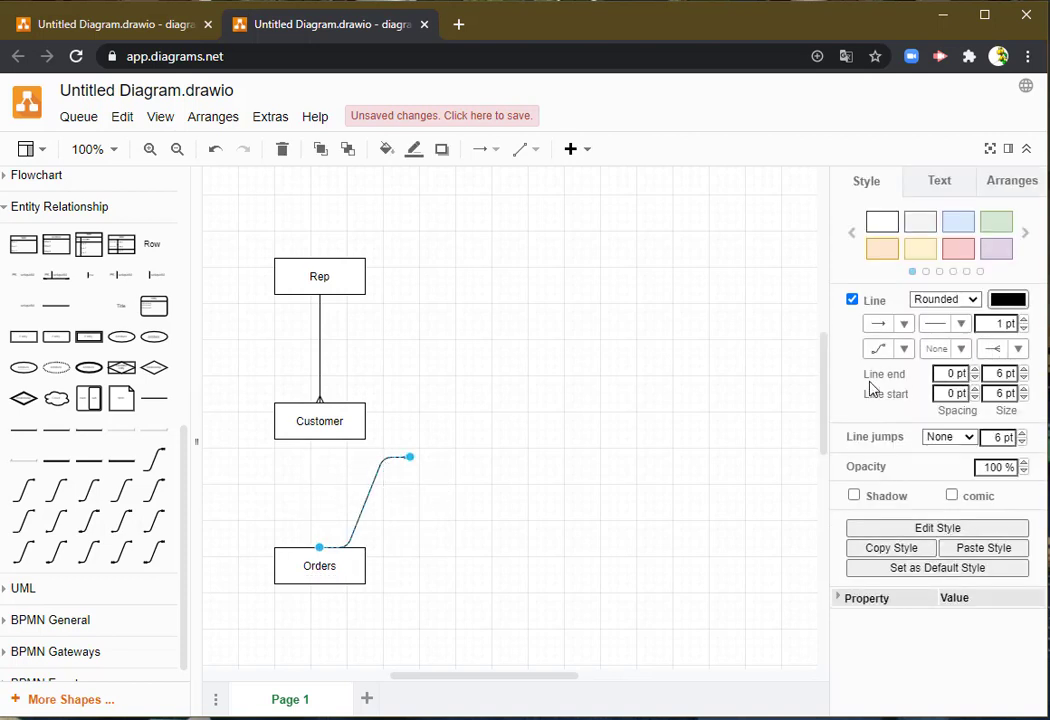
click(903, 350)
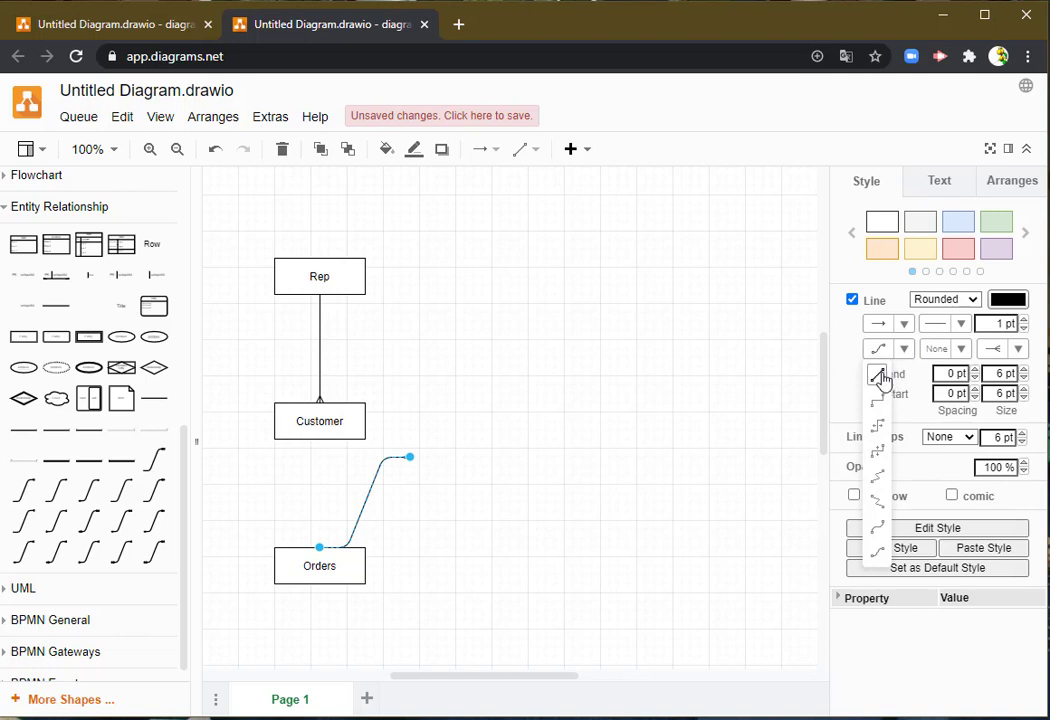
click(880, 377)
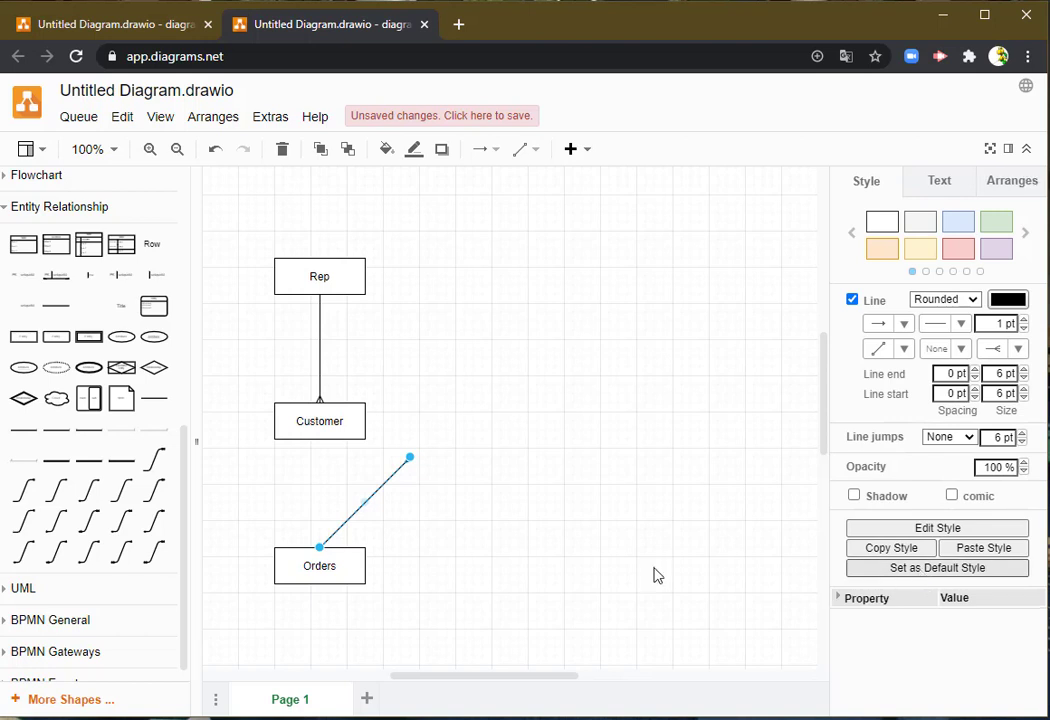
drag(320, 552, 320, 439)
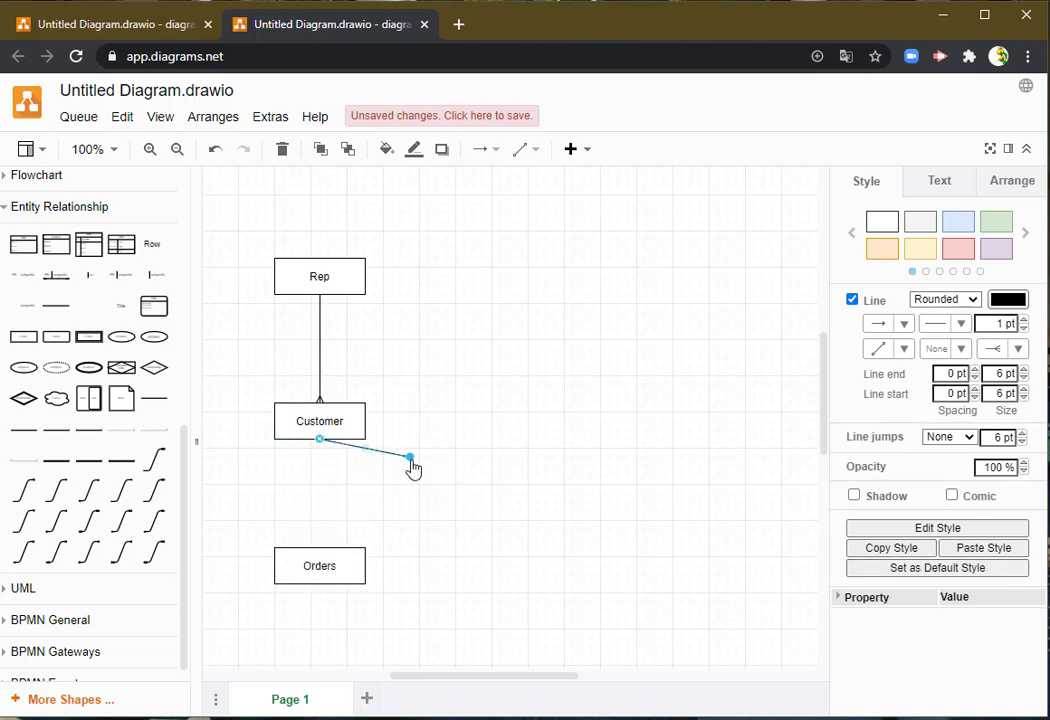
drag(409, 457, 320, 548)
click(471, 530)
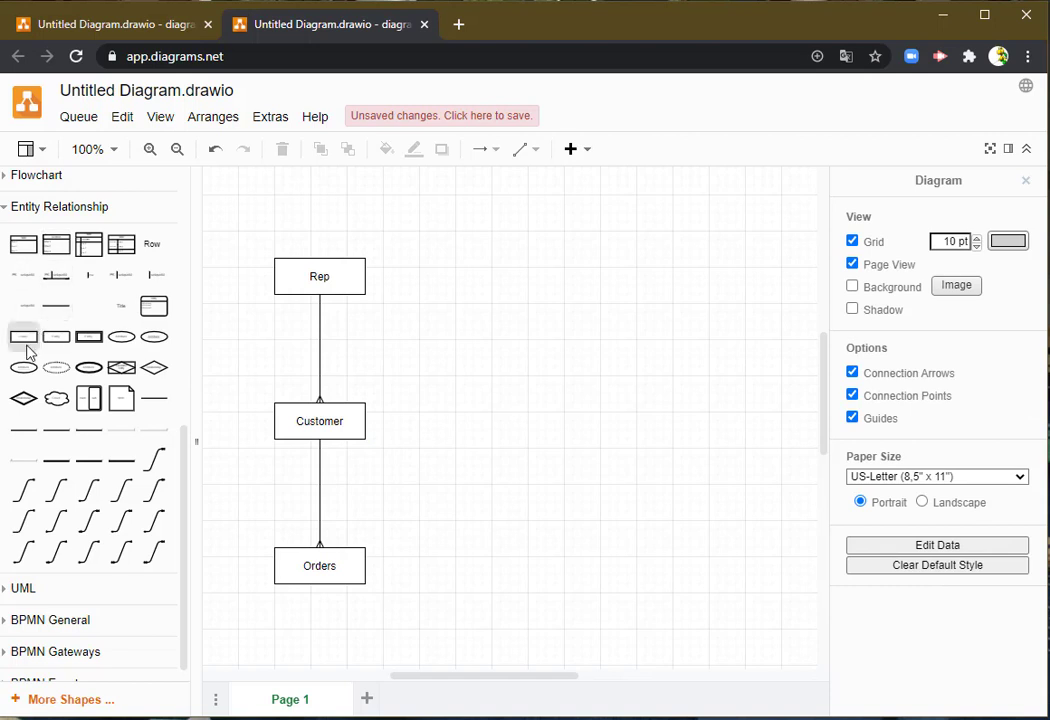
- Add an Entity shape to the right of Orders and link Orders to it with a Many connector, the many end at the new shape
drag(23, 343, 458, 562)
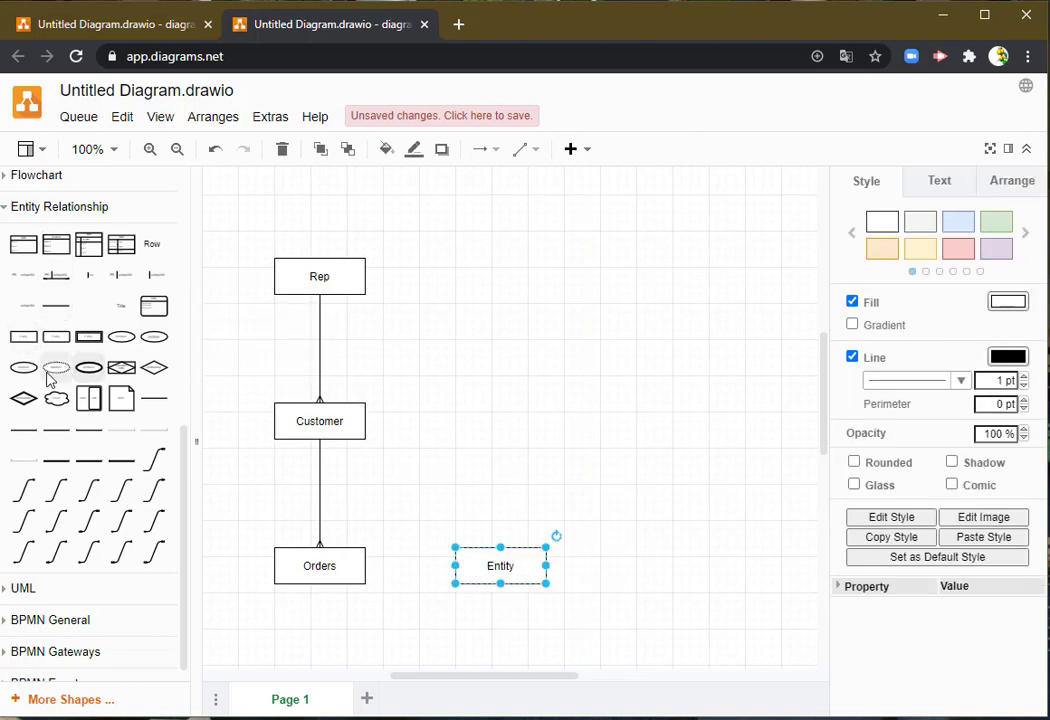
click(28, 522)
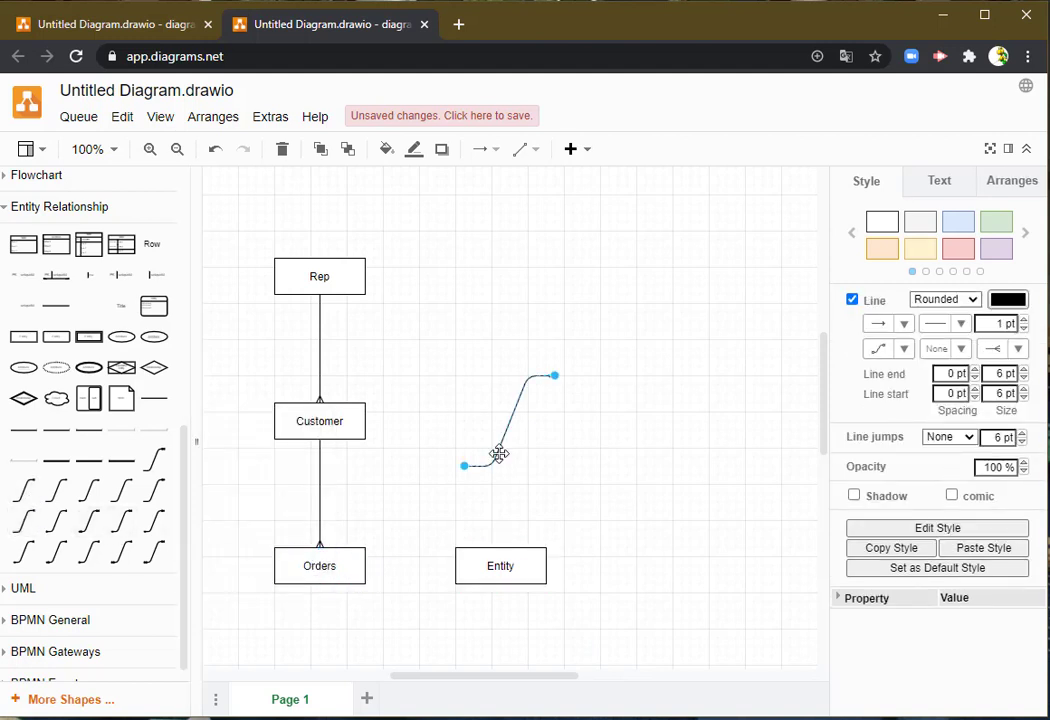
drag(494, 452, 367, 571)
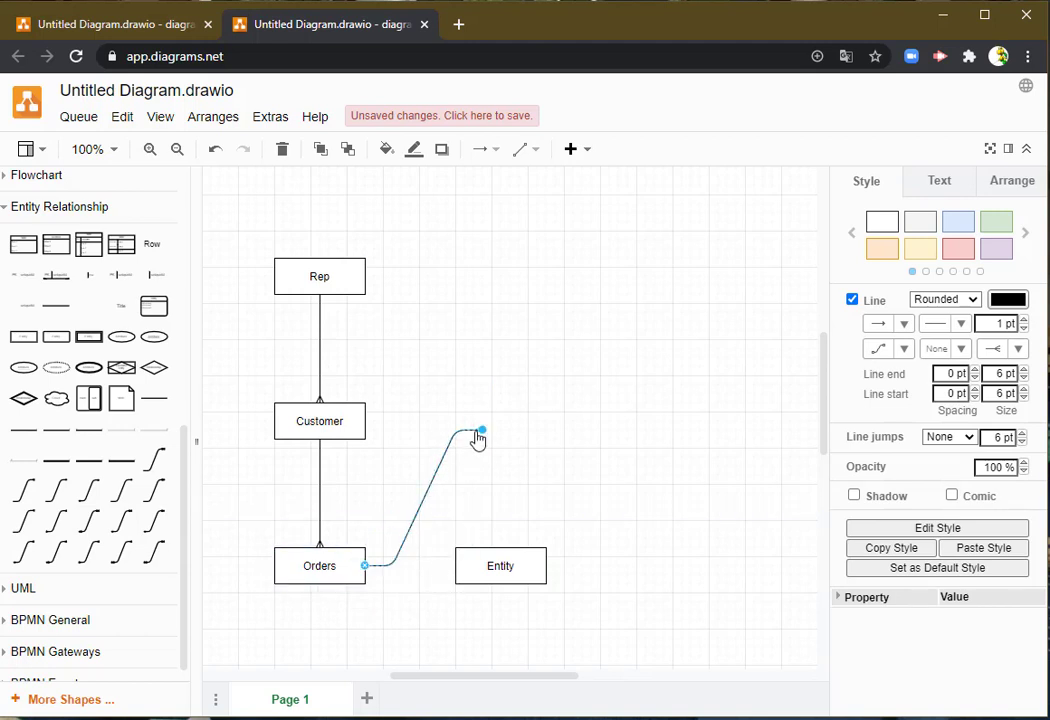
drag(481, 440, 458, 571)
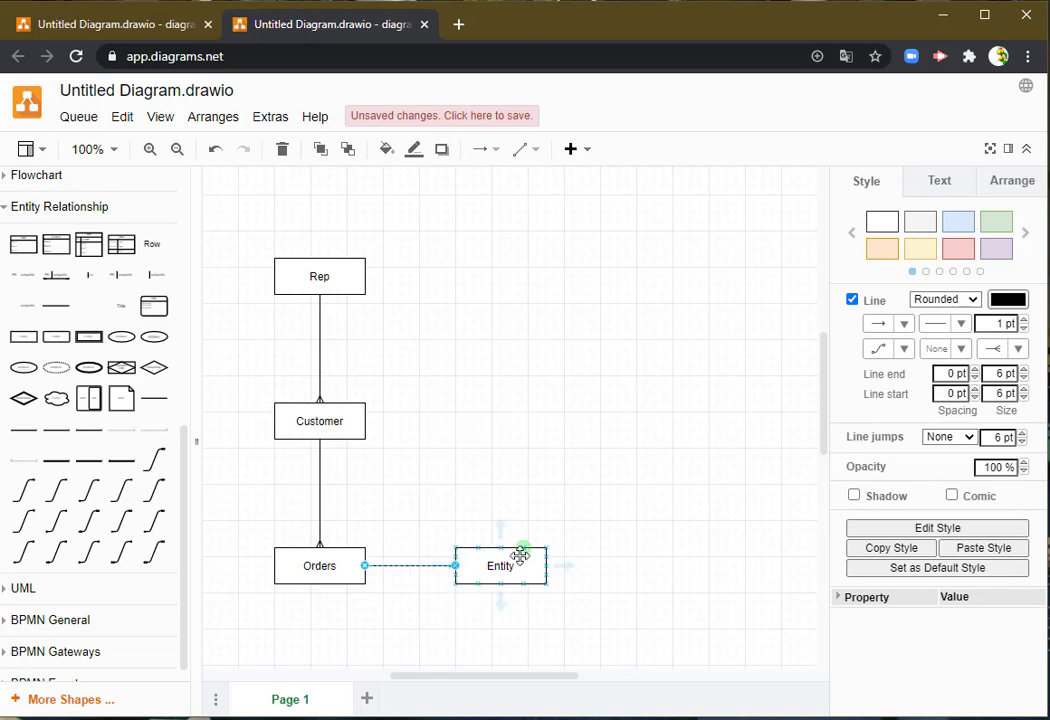
- Move the new Entity shape up and far to the right of Customer, and shift Orders slightly to the left
click(500, 550)
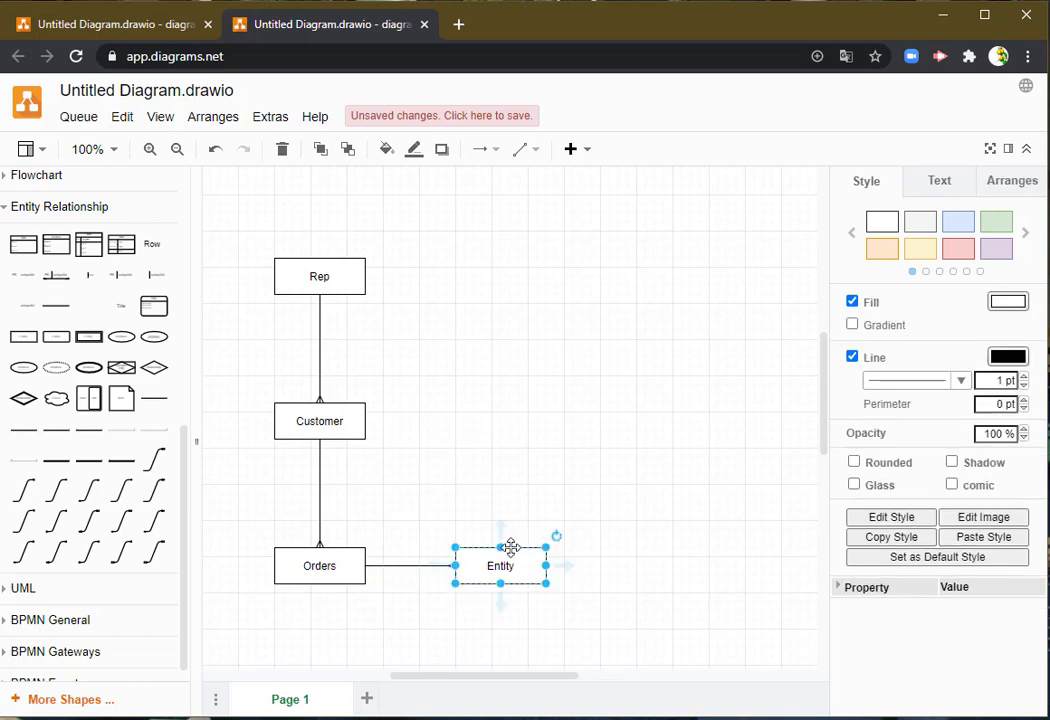
drag(511, 546, 727, 434)
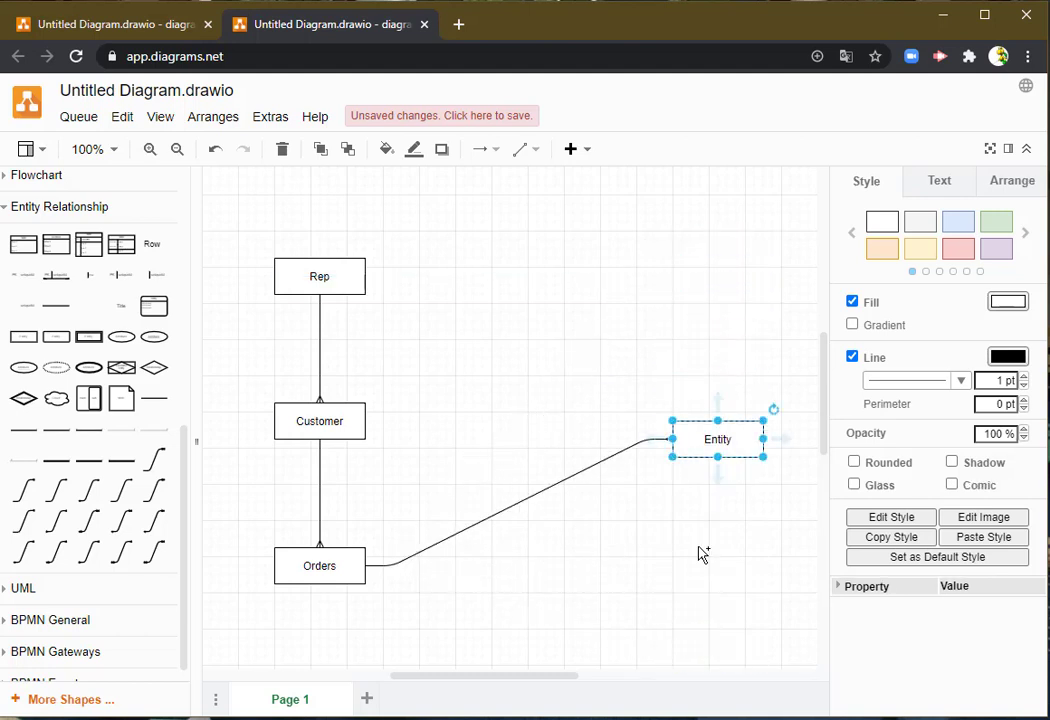
click(568, 583)
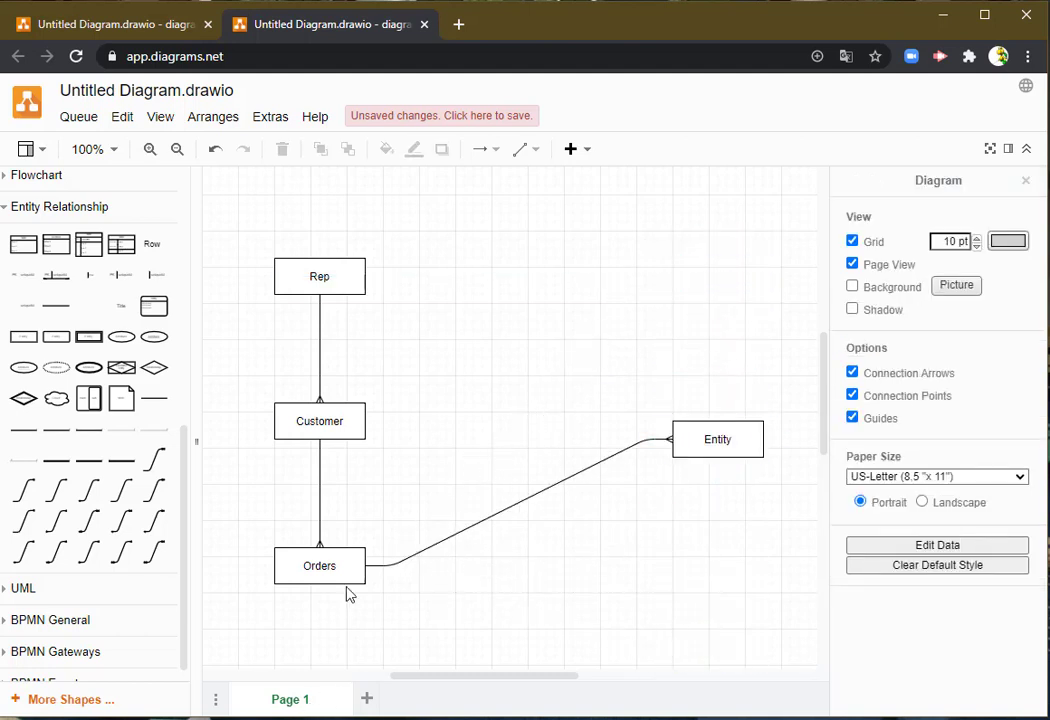
mouse_move(351, 551)
mouse_down()
mouse_move(415, 476)
mouse_move(560, 388)
mouse_move(652, 272)
mouse_move(390, 640)
mouse_move(284, 555)
mouse_move(337, 546)
mouse_up()
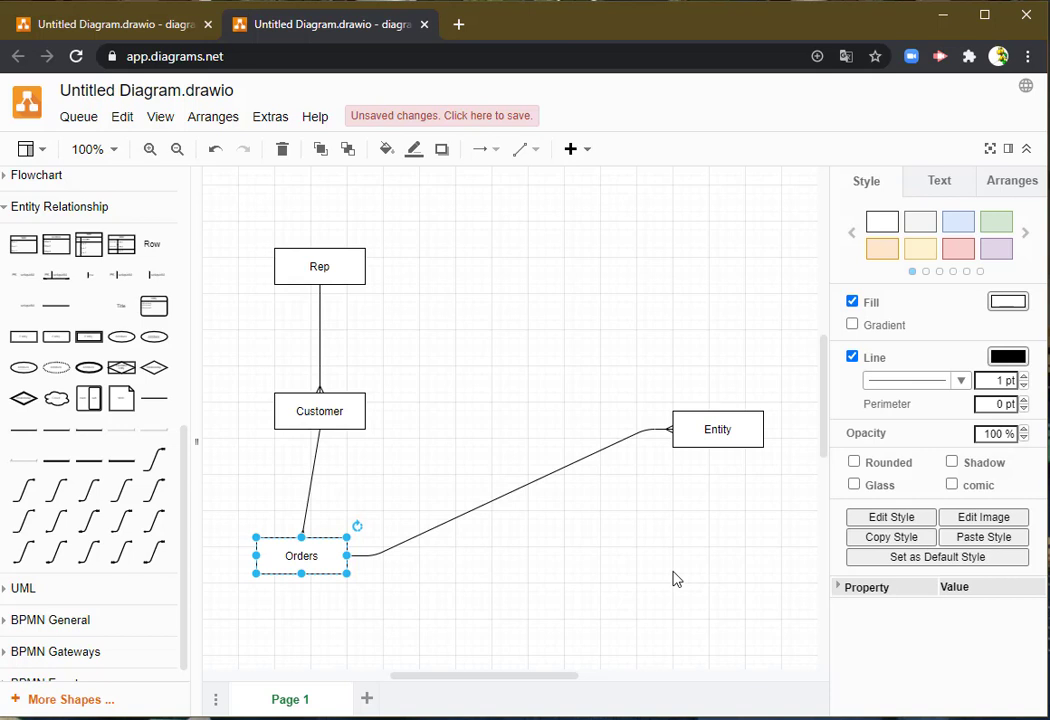
click(580, 565)
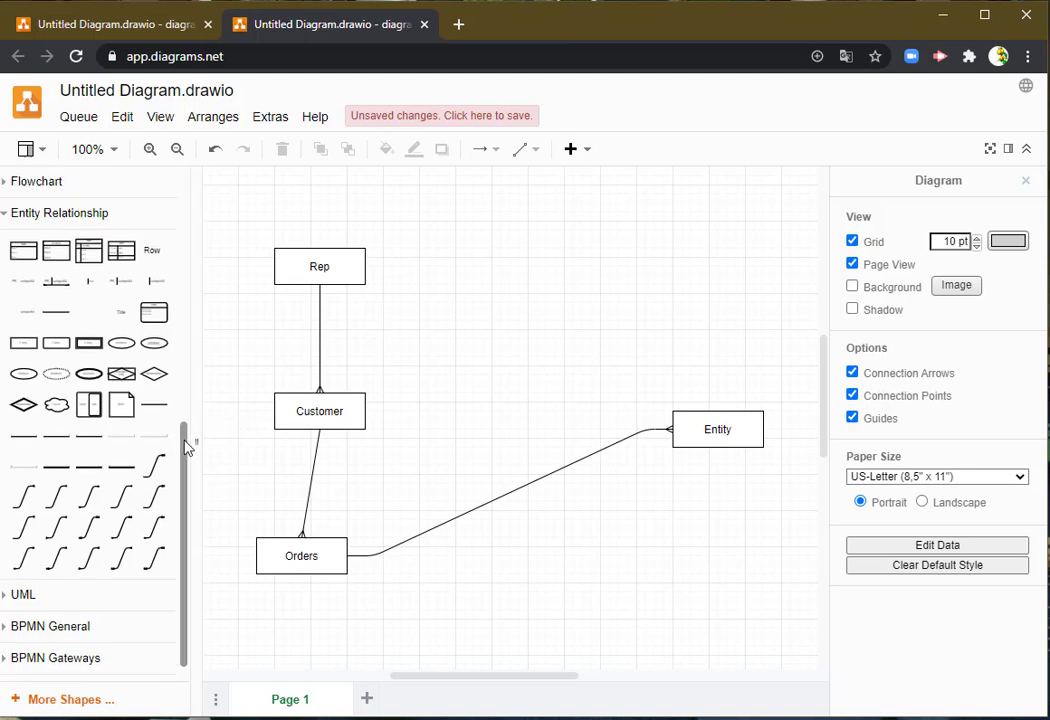
- Add a text label reading 1 and place it just right of the connector between Rep and Customer
drag(192, 445, 190, 289)
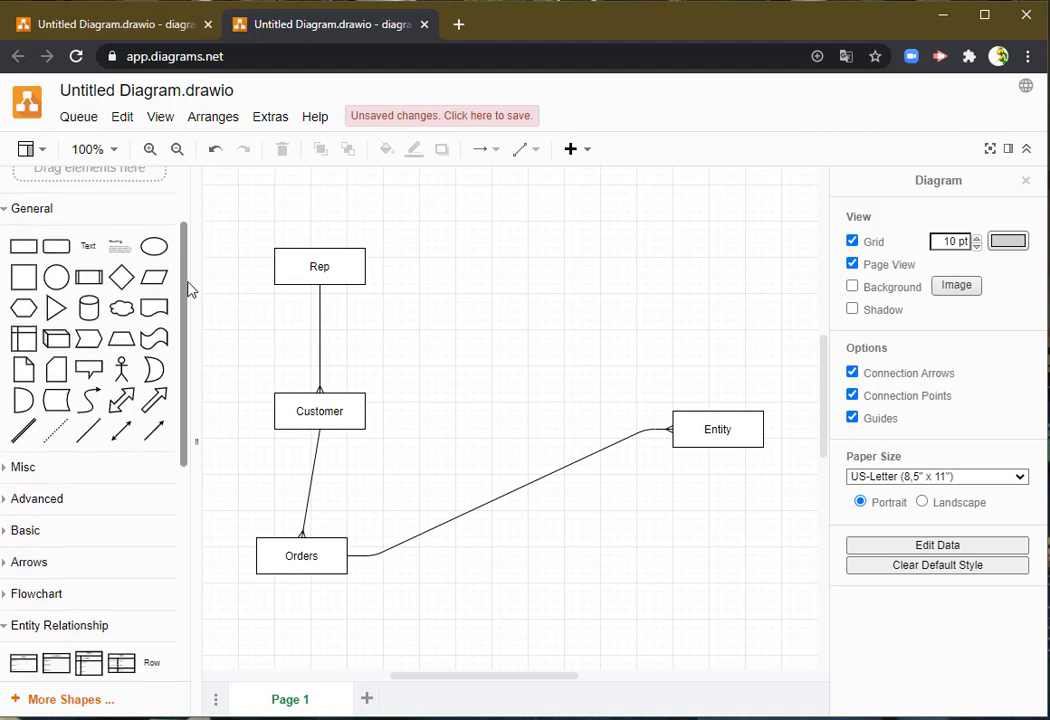
click(88, 246)
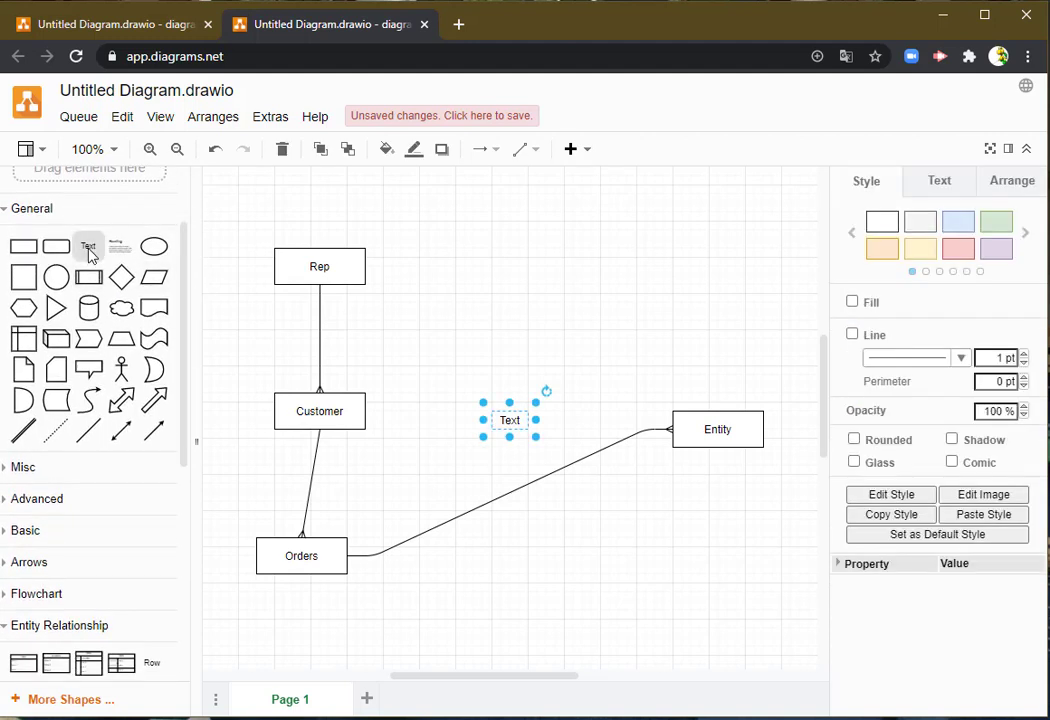
double_click(509, 425)
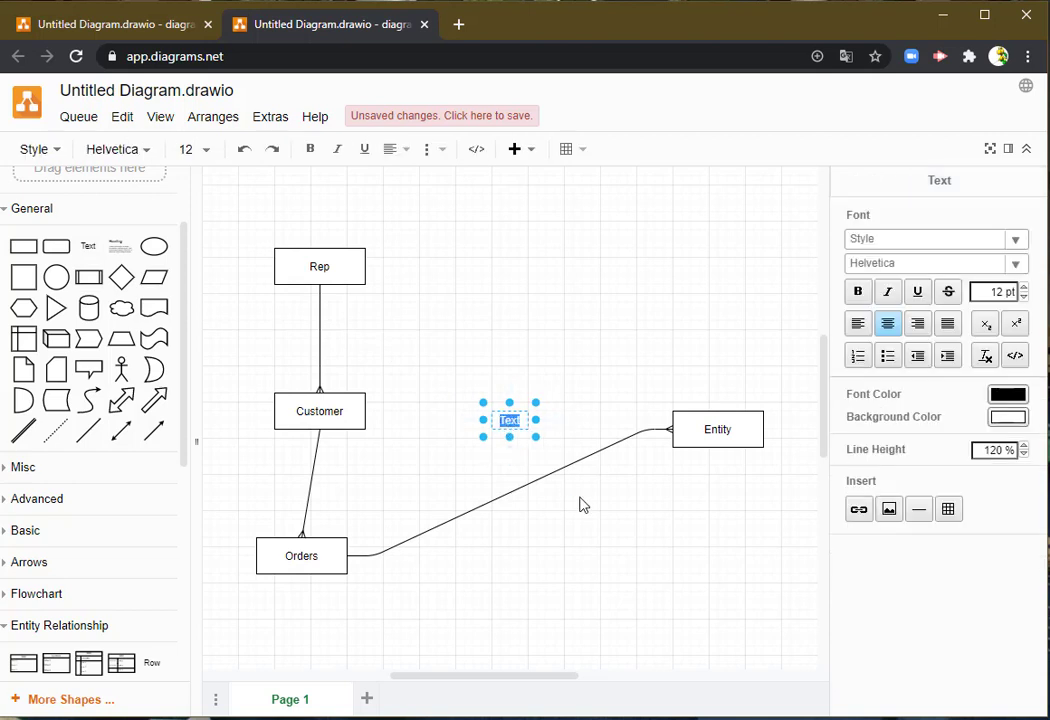
click(538, 464)
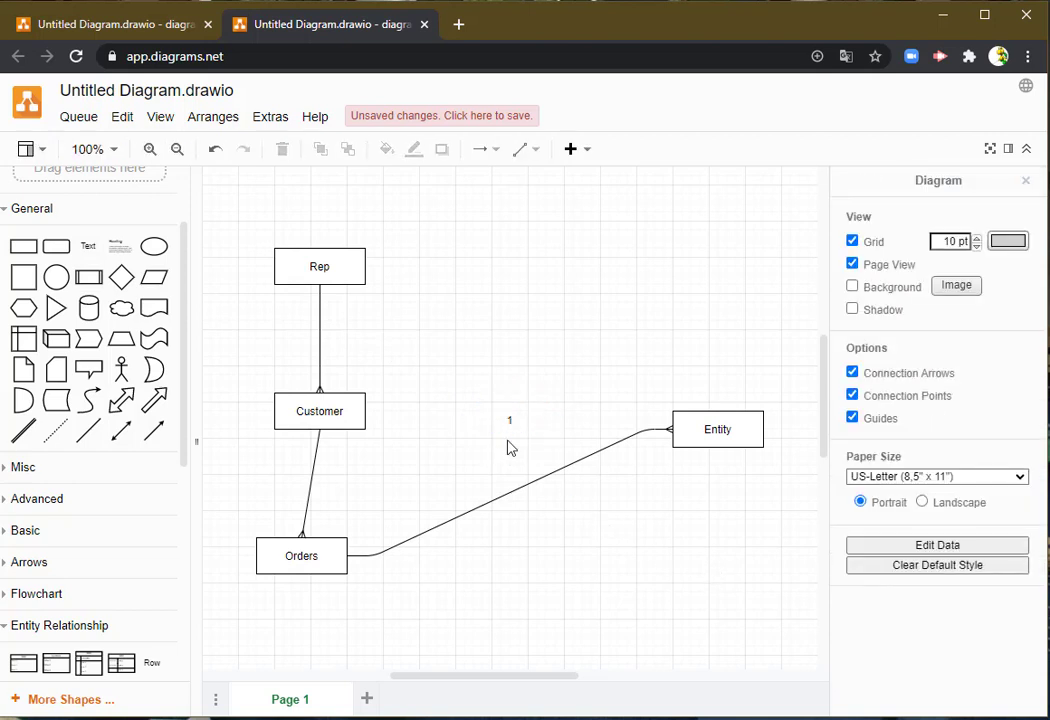
drag(513, 424, 348, 340)
click(483, 401)
- Export the diagram as a PDF including a copy of the diagram, saved to the device as Untitled Diagram.pdf
click(66, 122)
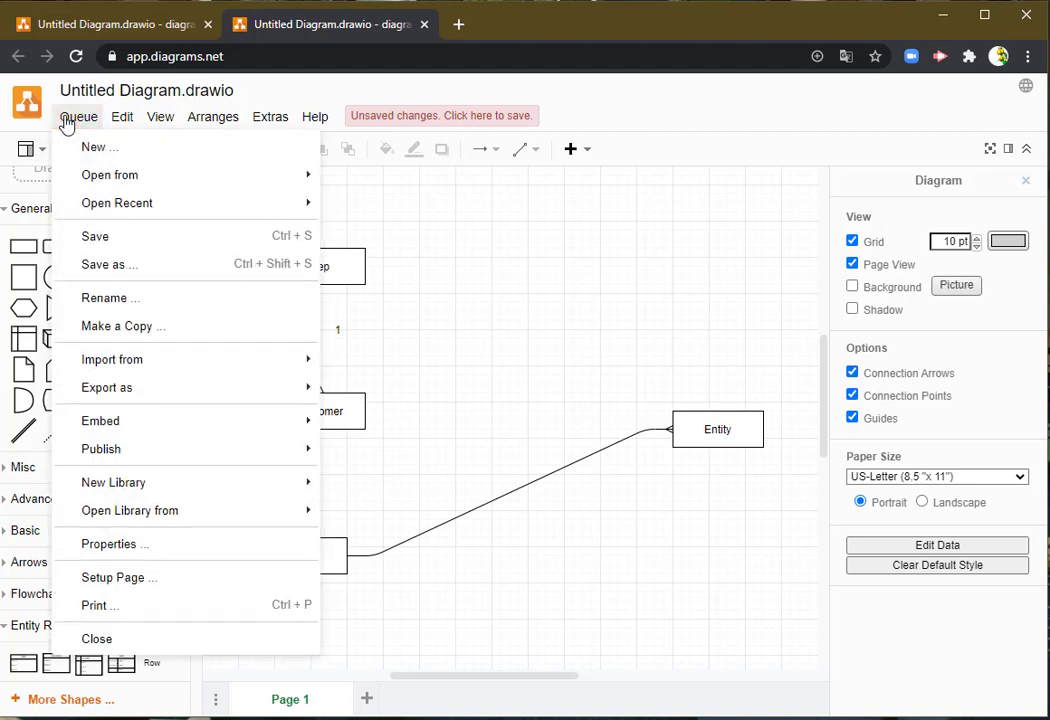
mouse_move(122, 385)
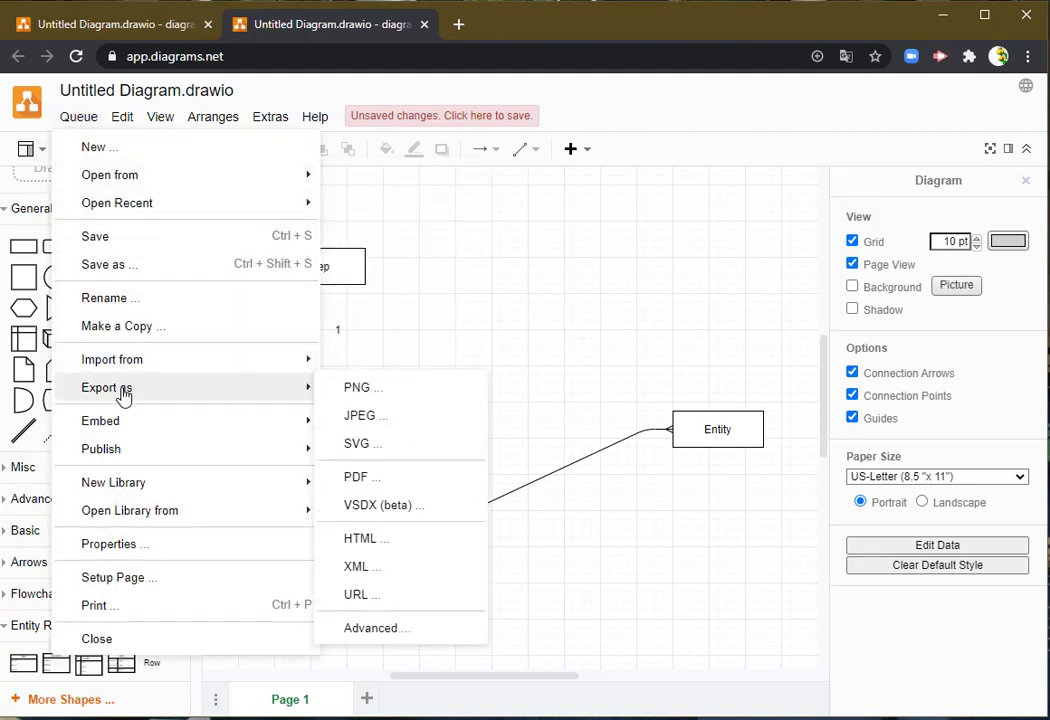
click(419, 480)
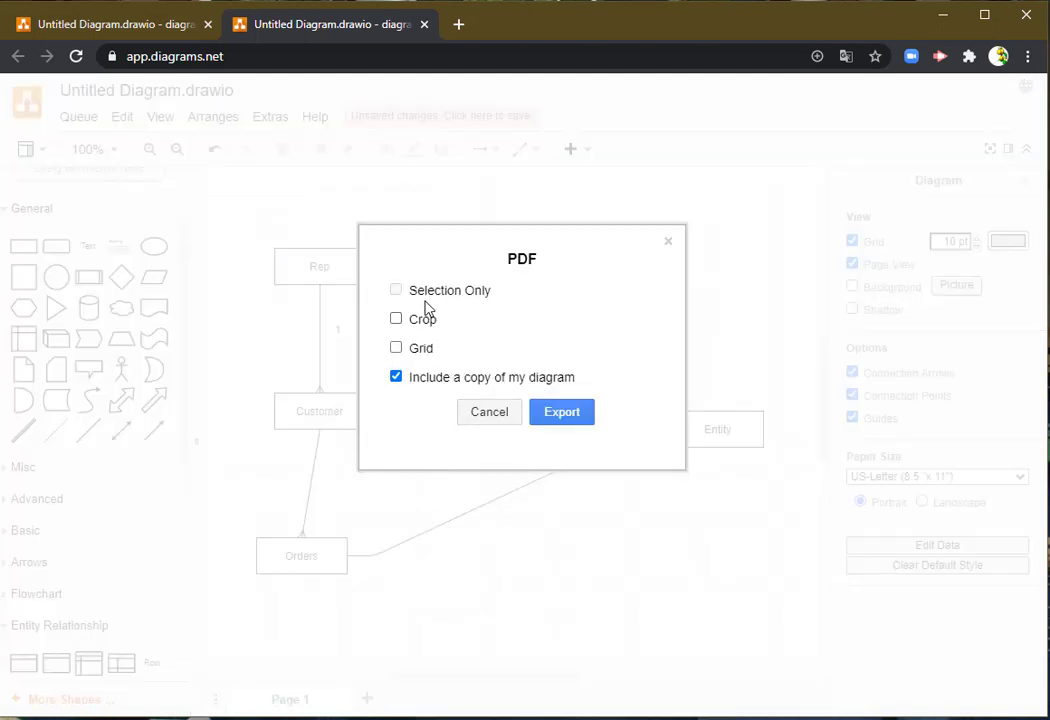
click(563, 418)
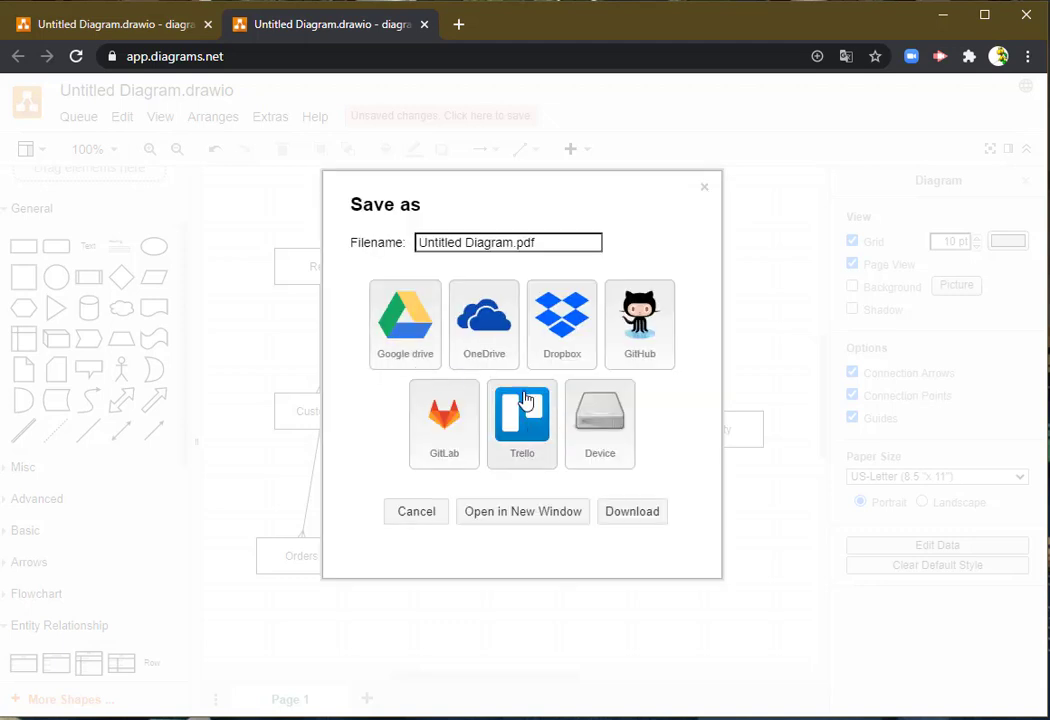
click(600, 420)
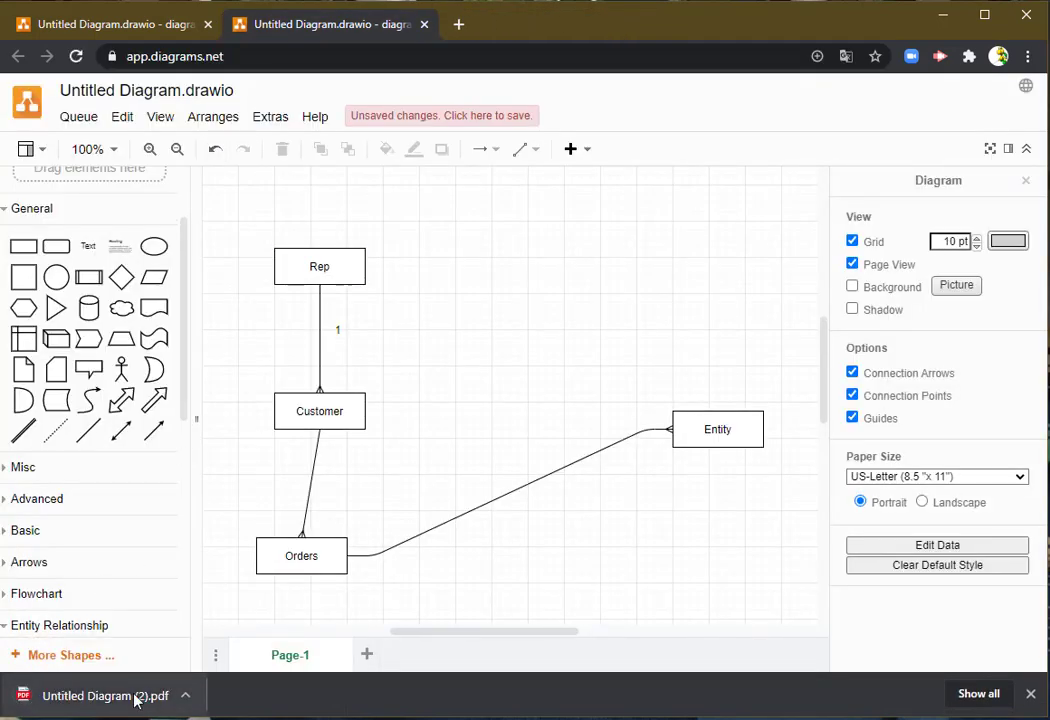
- Open the exported PDF and look over the entities, connectors and label on its page
click(137, 697)
scroll(405, 434, down, 3)
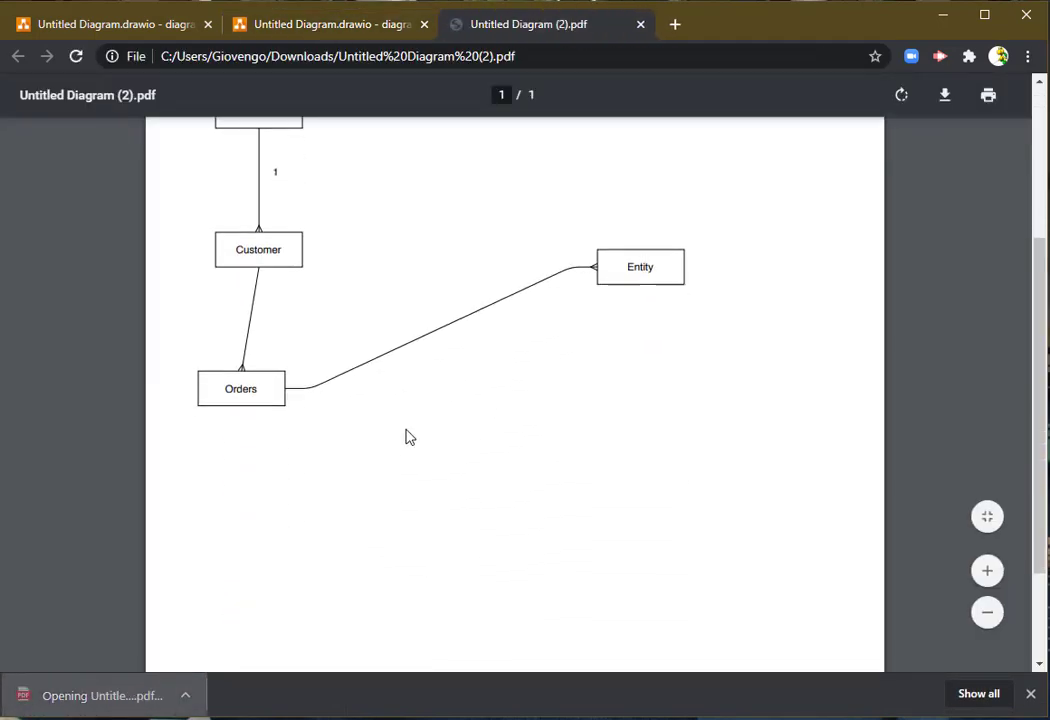
scroll(408, 436, up, 2)
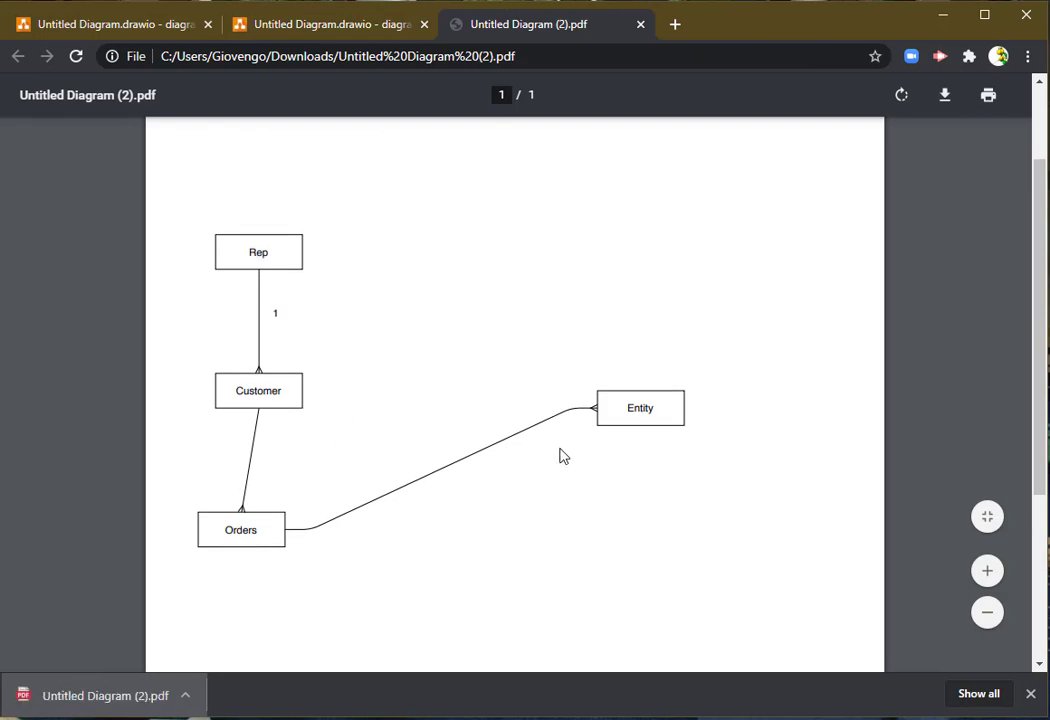